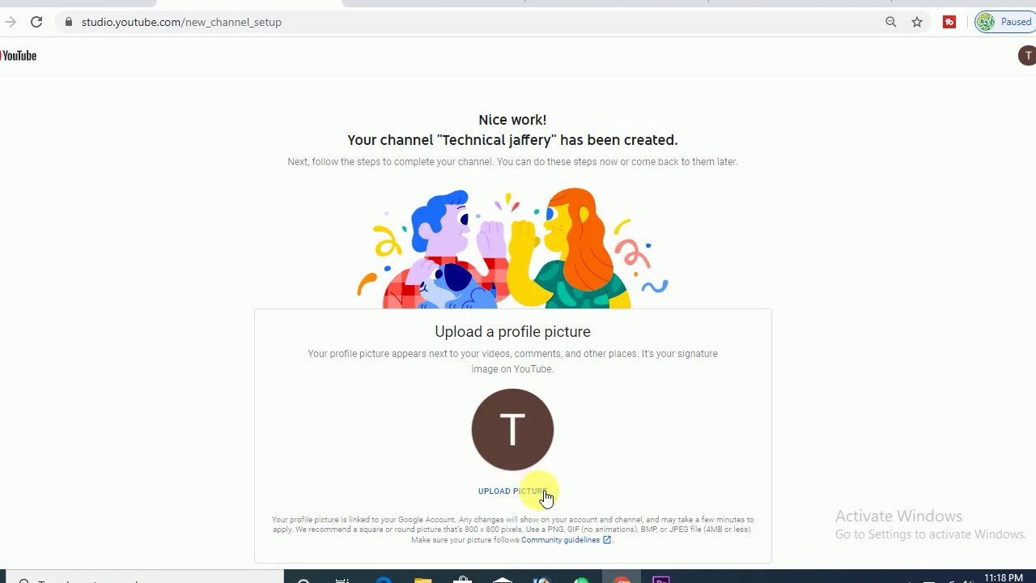
- Switch to Facebook, open the current profile picture from the account's own profile, and save it to the Desktop as a JPEG image
left_click(89, 3)
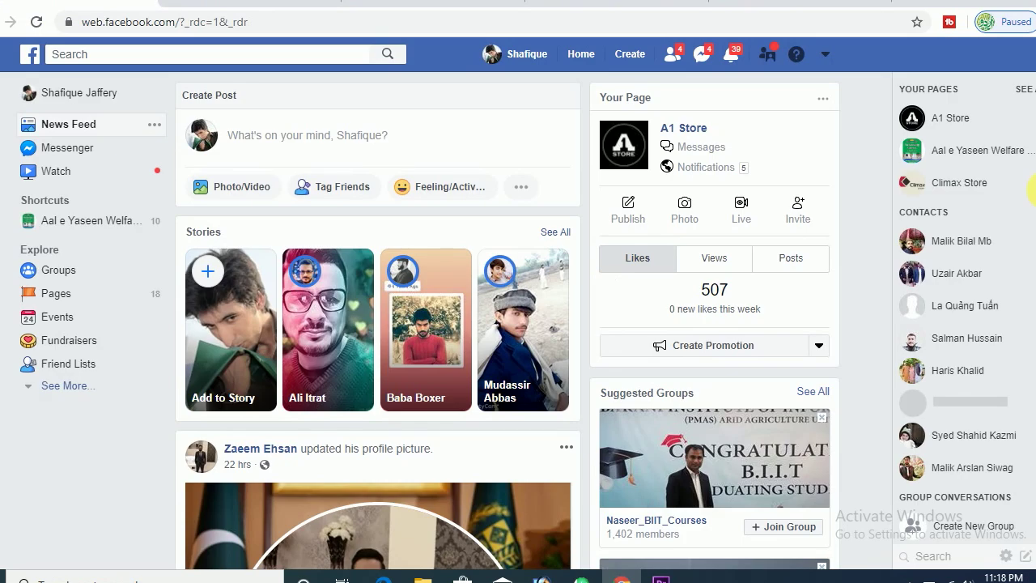
left_click(534, 56)
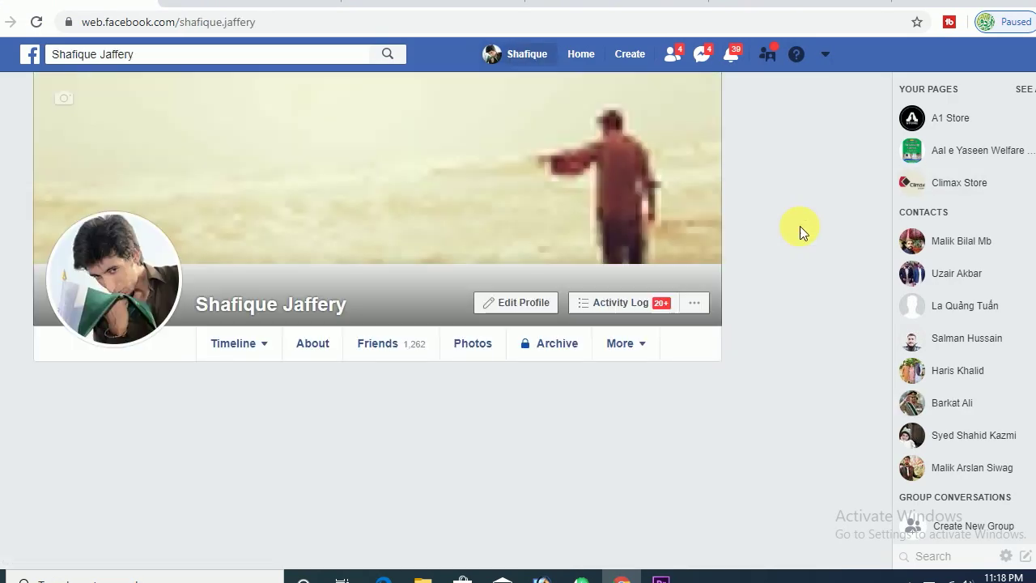
mouse_move(104, 278)
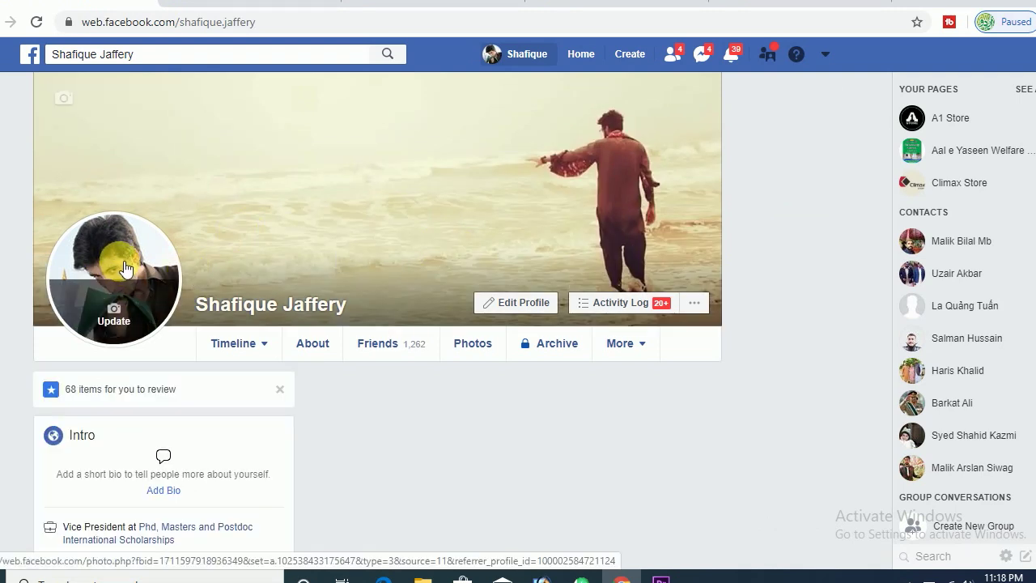
left_click(125, 268)
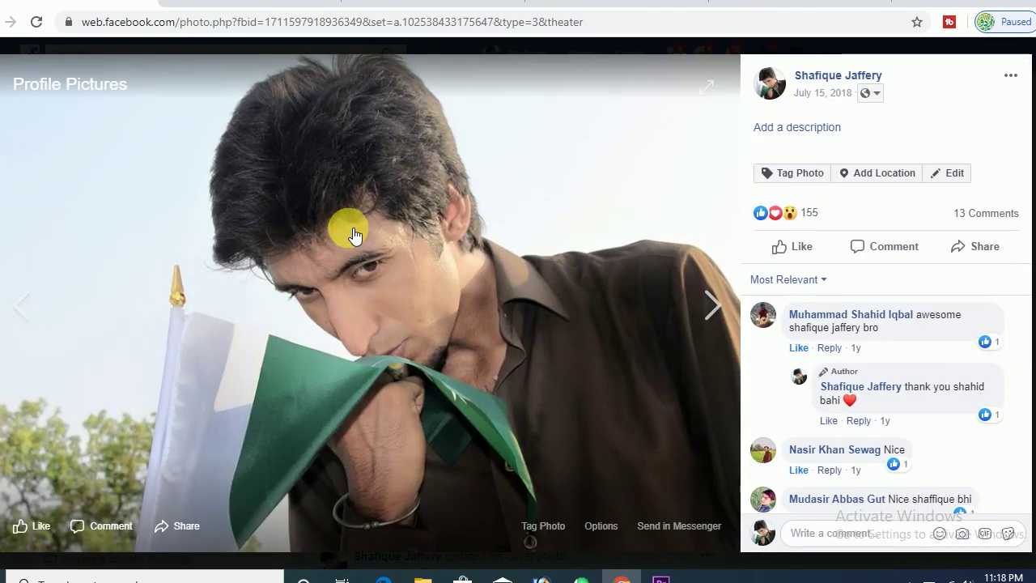
left_click(442, 254)
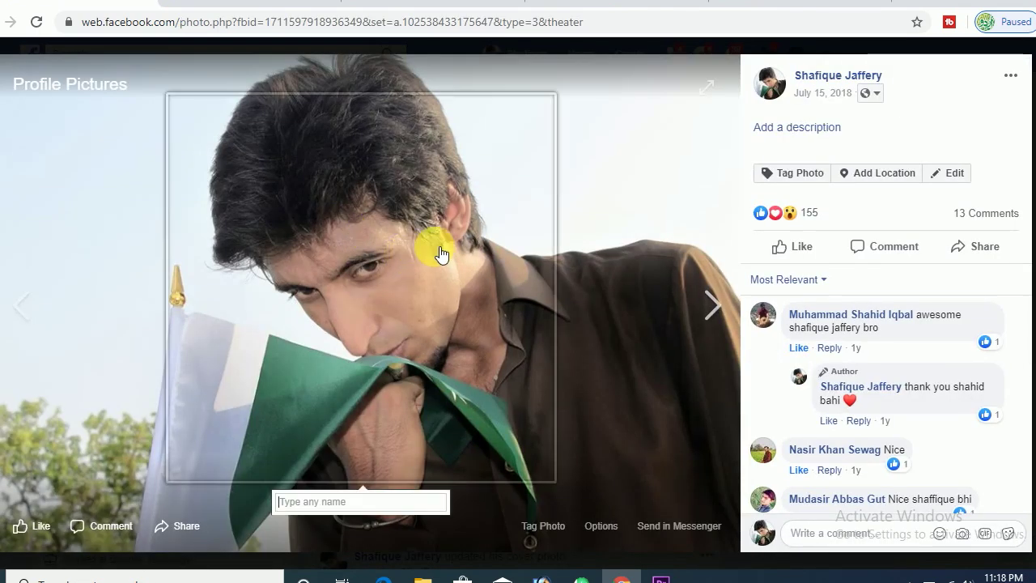
right_click(665, 233)
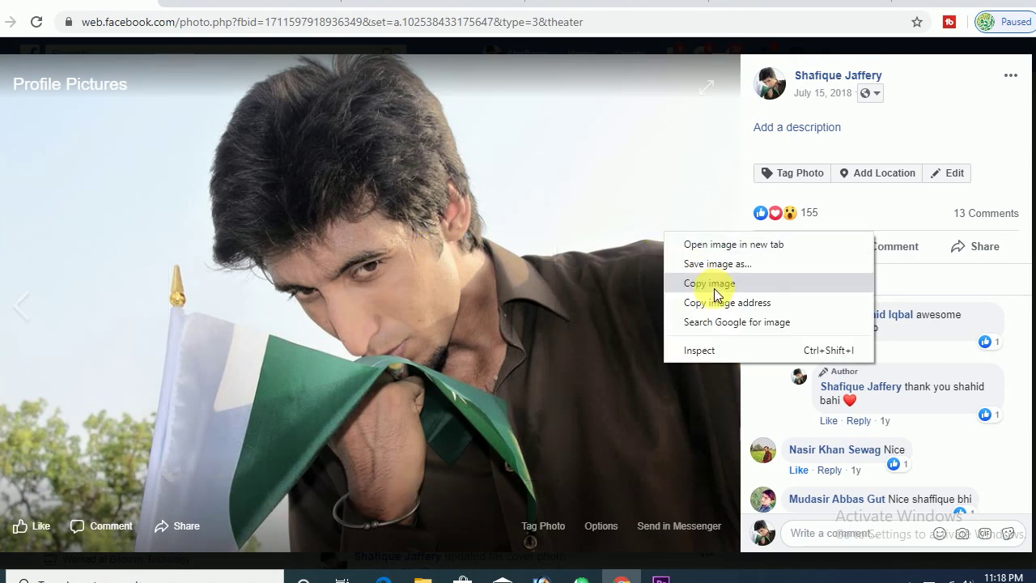
left_click(717, 264)
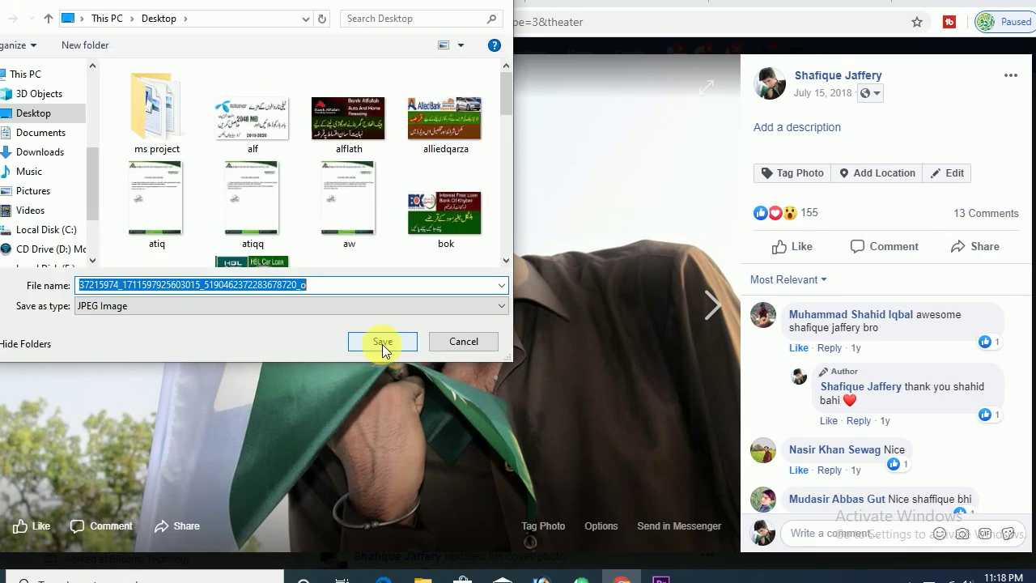
left_click(382, 344)
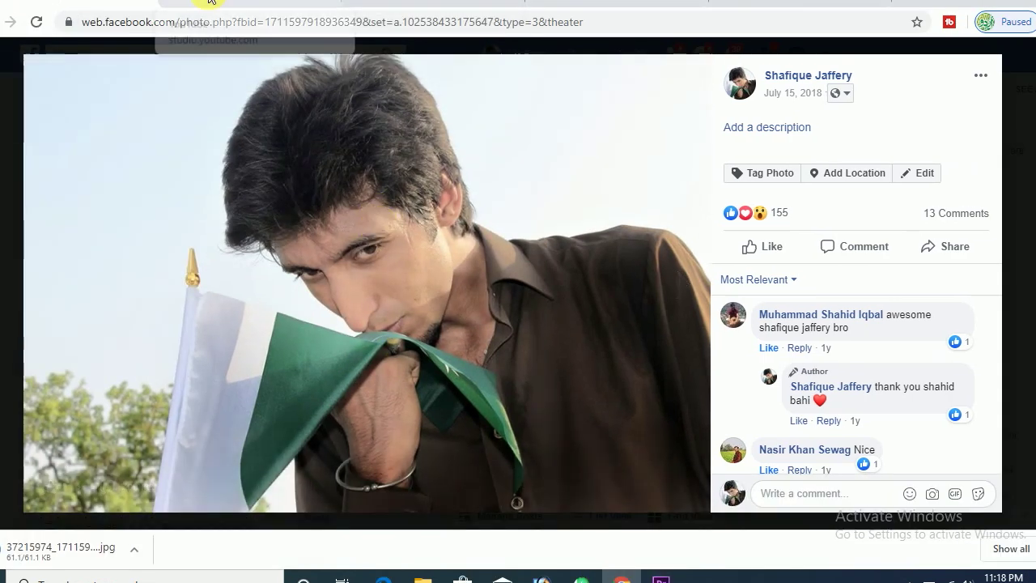
- Return to the YouTube channel setup and upload the saved photo as the channel's profile picture
left_click(209, 2)
left_click(526, 494)
left_click(227, 145)
left_click(400, 338)
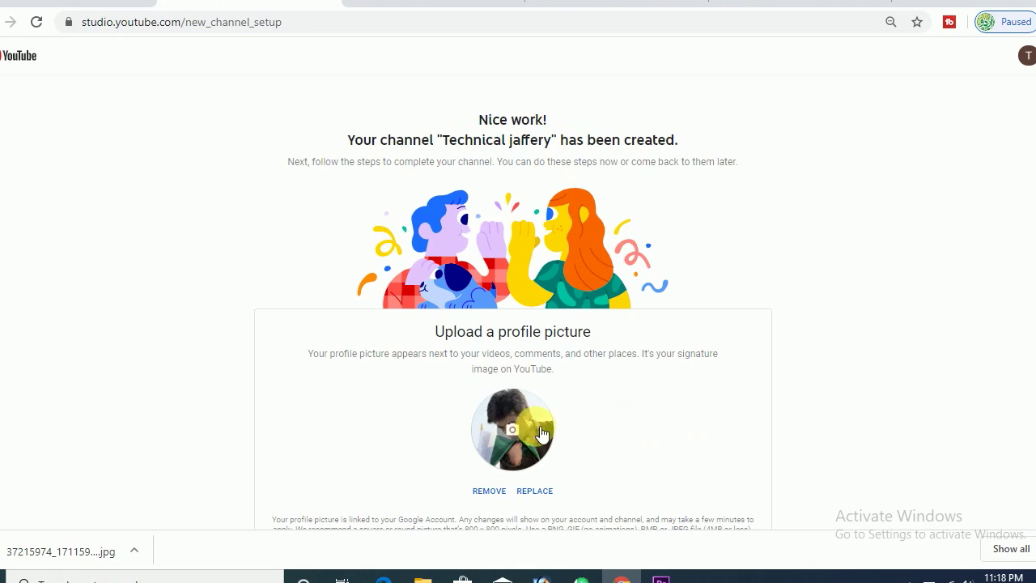
- Enter the channel description "This channel contain all stuff about education and tutorials and also for teaching online Earning Methods."
scroll(1032, 279, "down", 6)
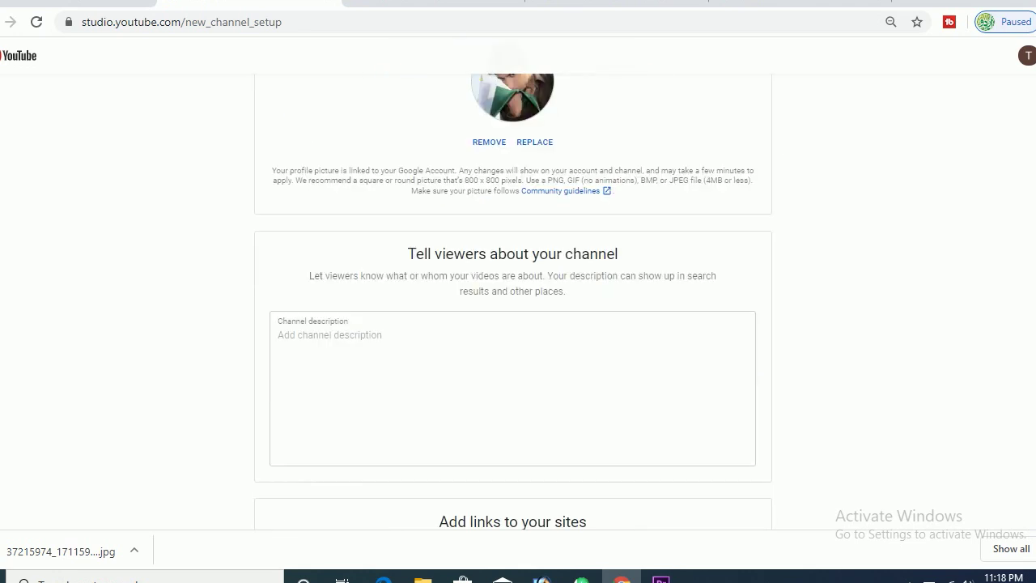
left_click(451, 261)
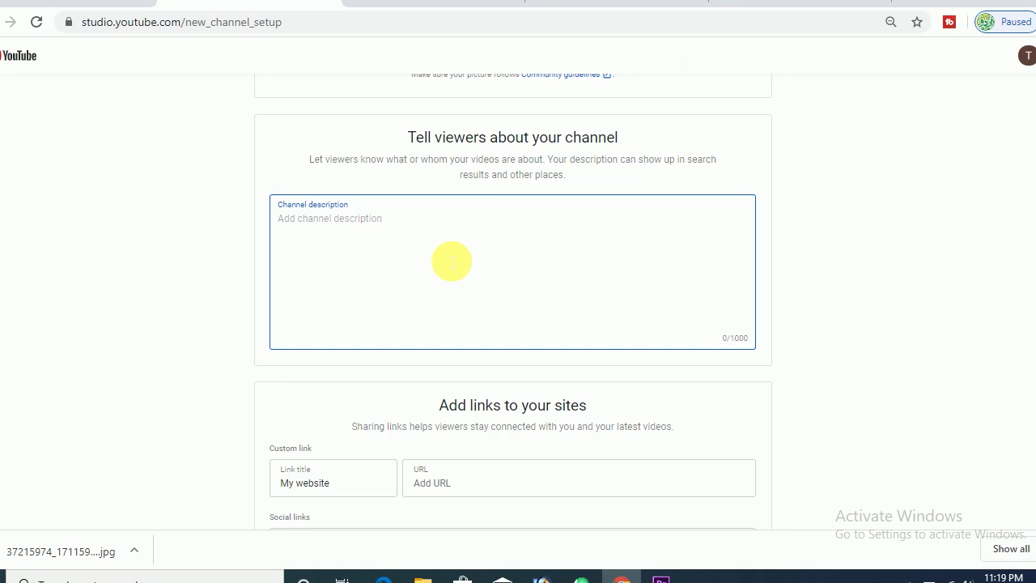
type("My C")
key("BackSpace")
key("BackSpace")
key("BackSpace")
type("This channel cont")
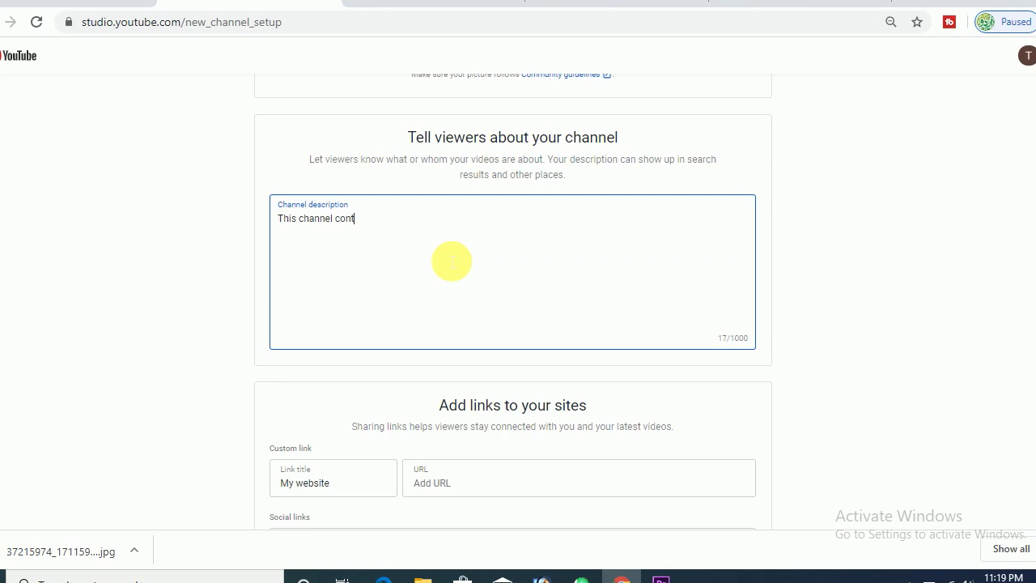
type("ain all stuff about education and tutoria")
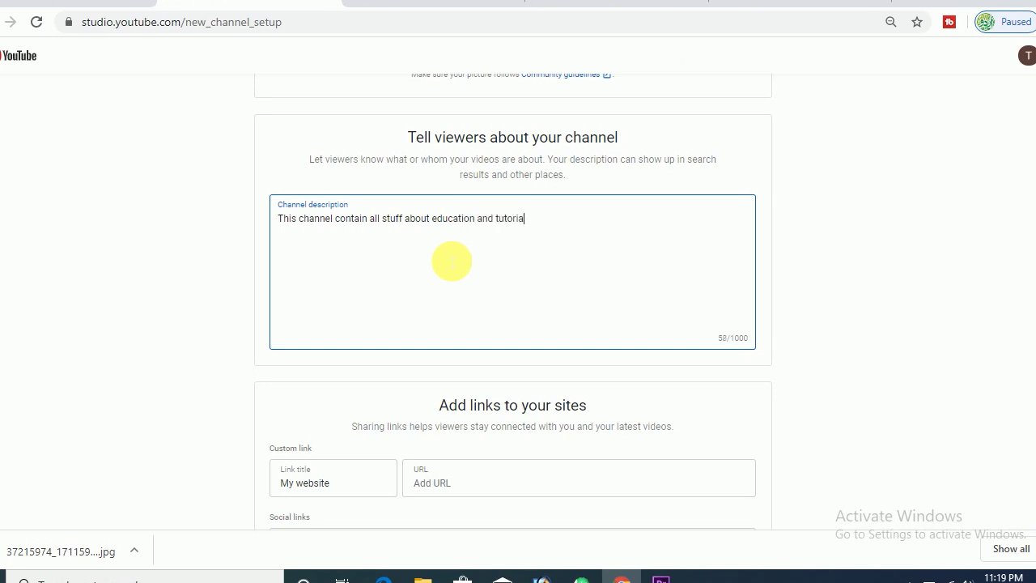
type("ls and also for teching online ")
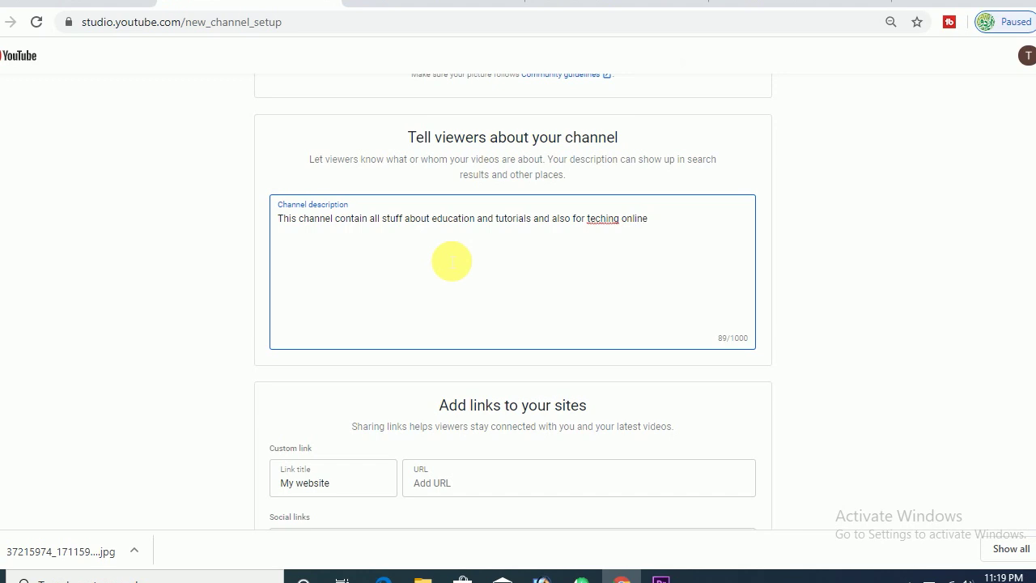
type("Earning Methods")
right_click(615, 228)
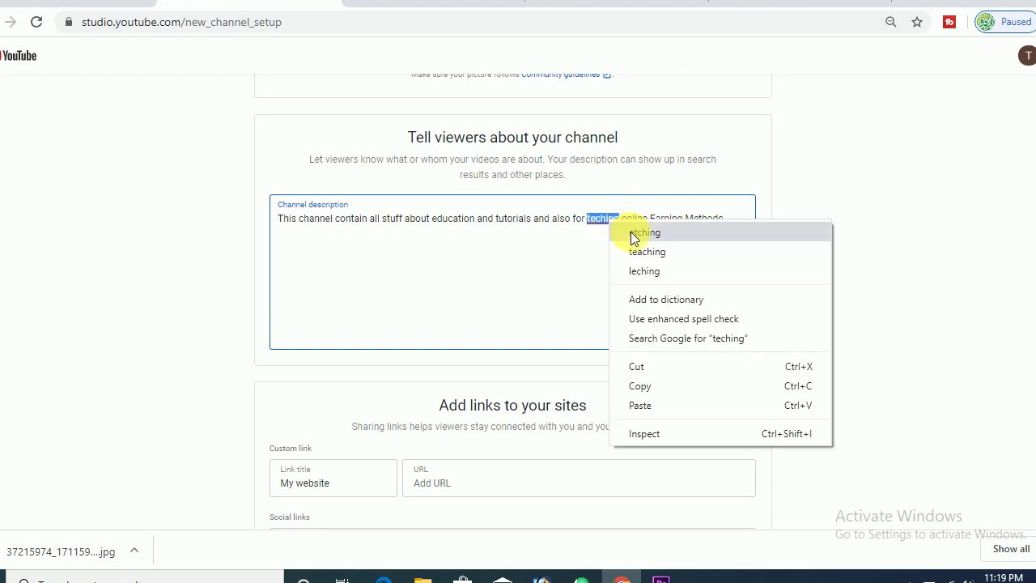
left_click(634, 236)
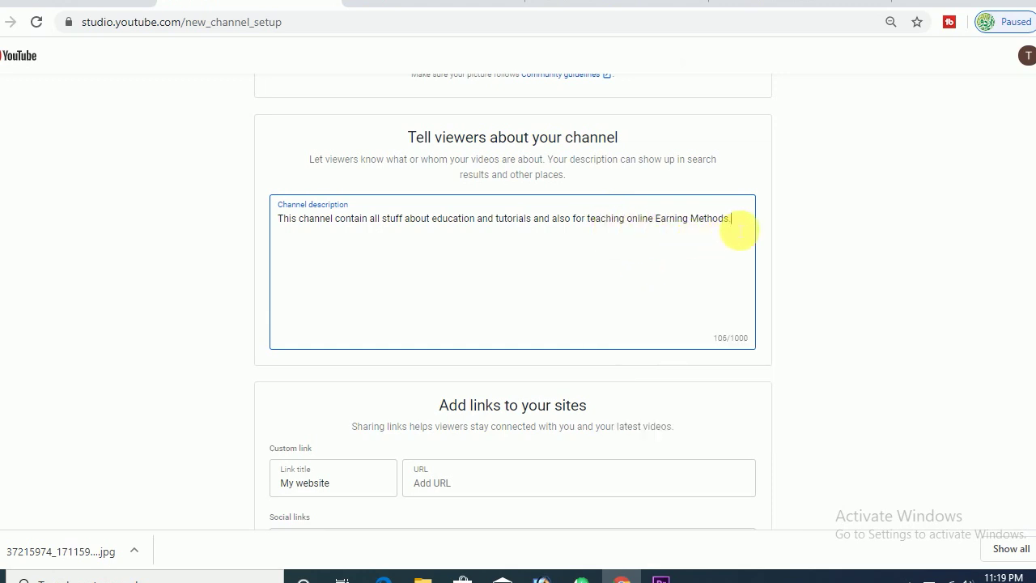
- Copy the web address of the Facebook profile page for use in the channel's social links
scroll(513, 300, "down", 3)
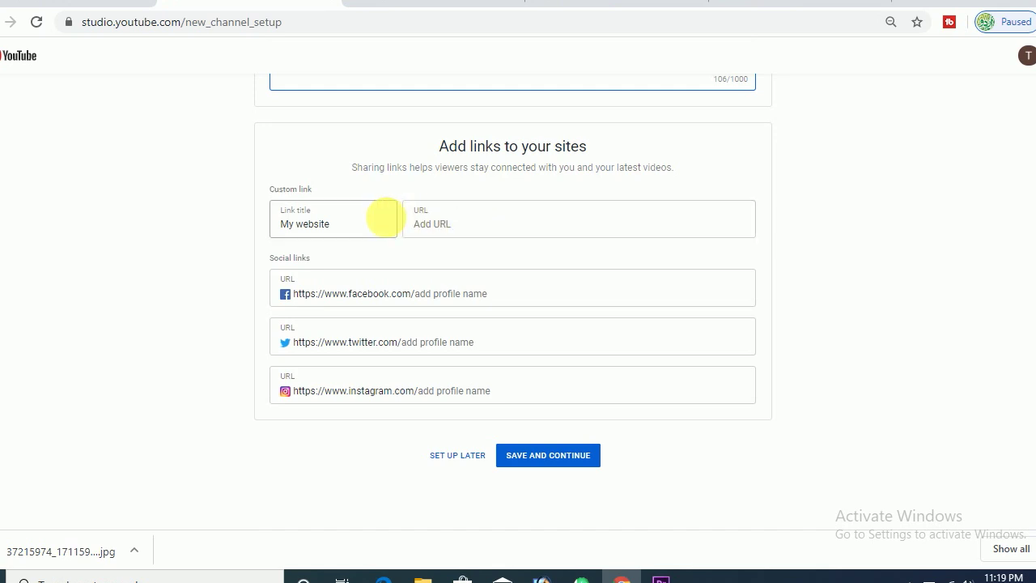
left_click(433, 226)
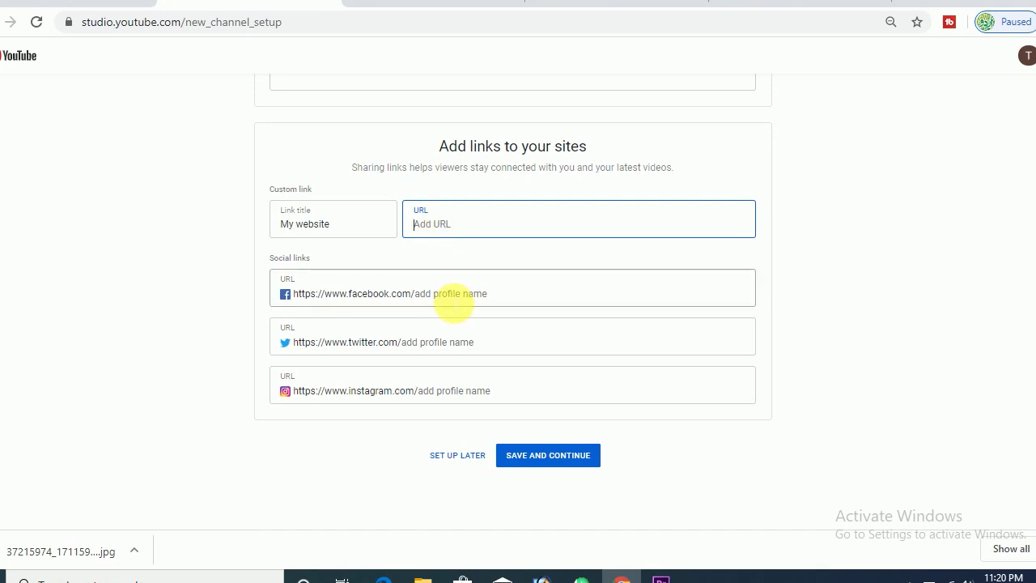
left_click(454, 301)
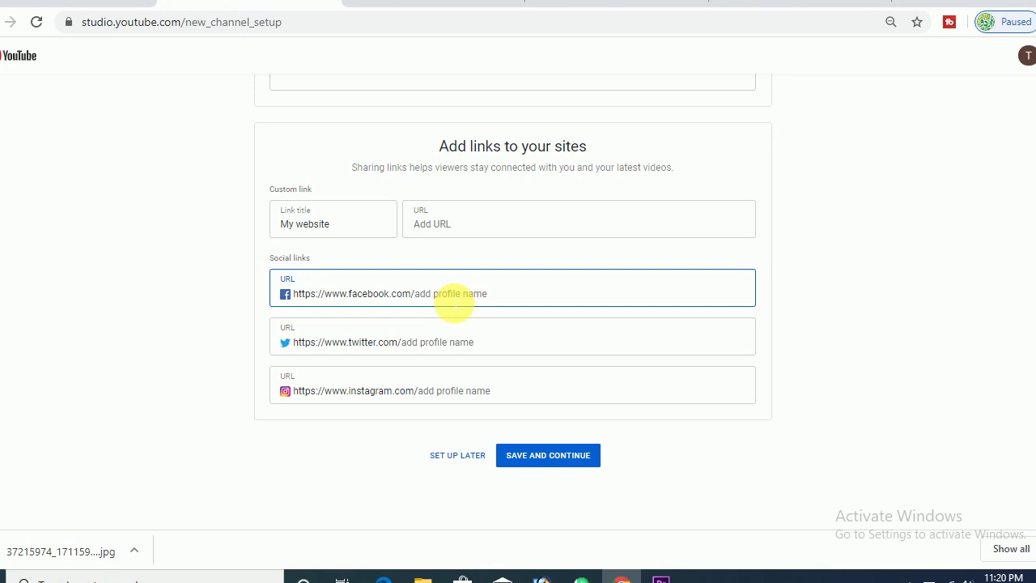
left_click(101, 5)
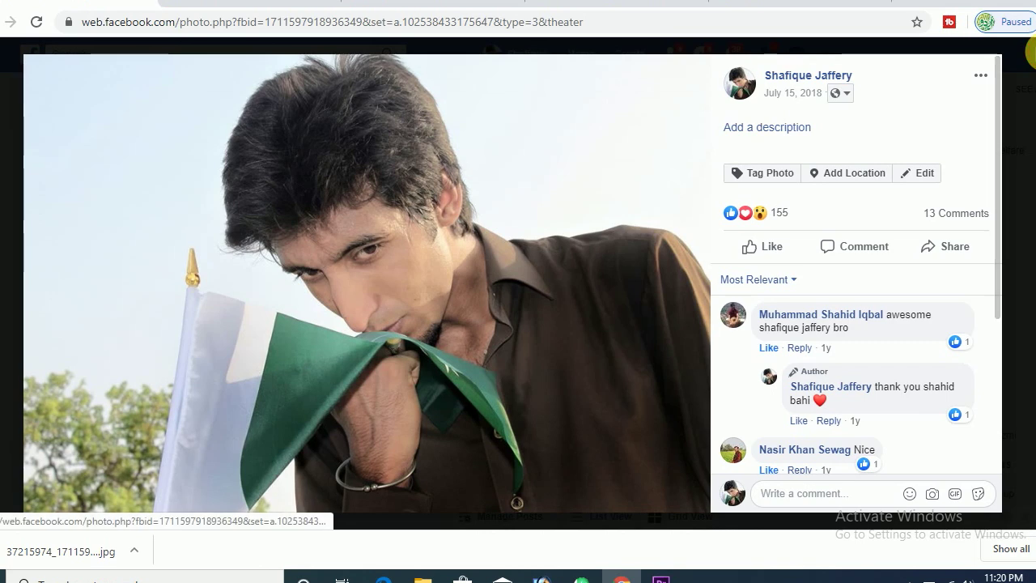
key("Escape")
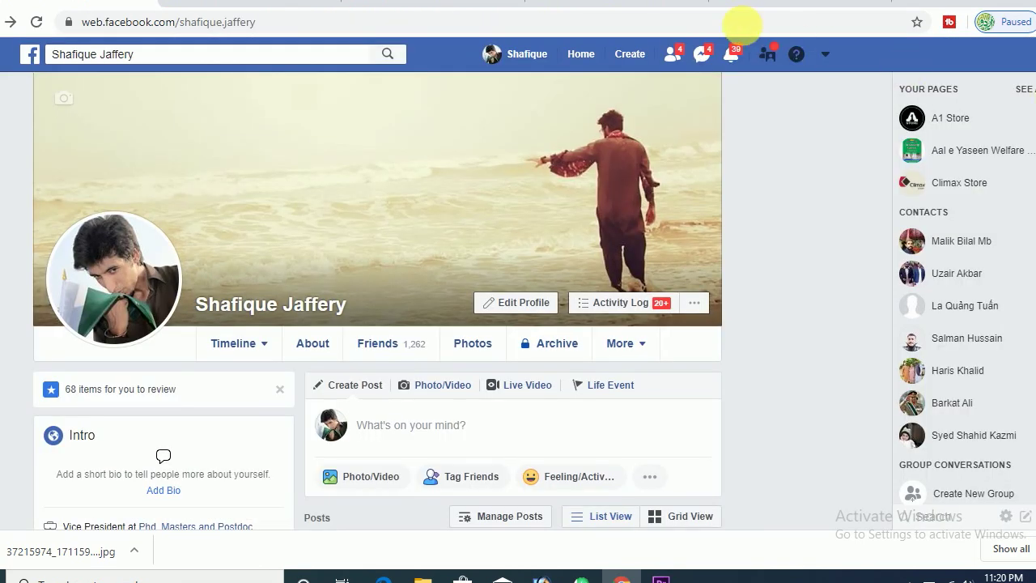
left_click(717, 24)
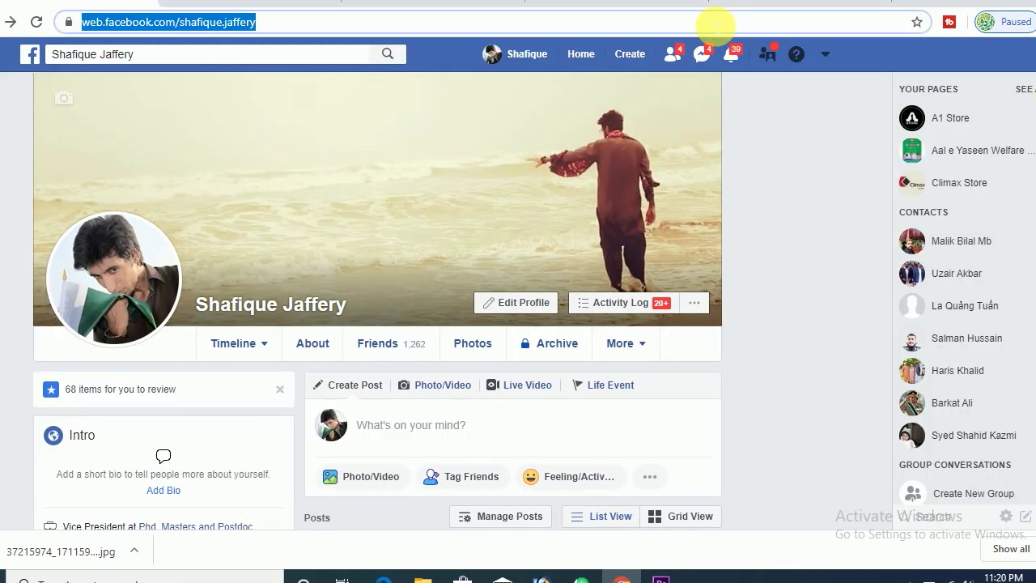
right_click(232, 25)
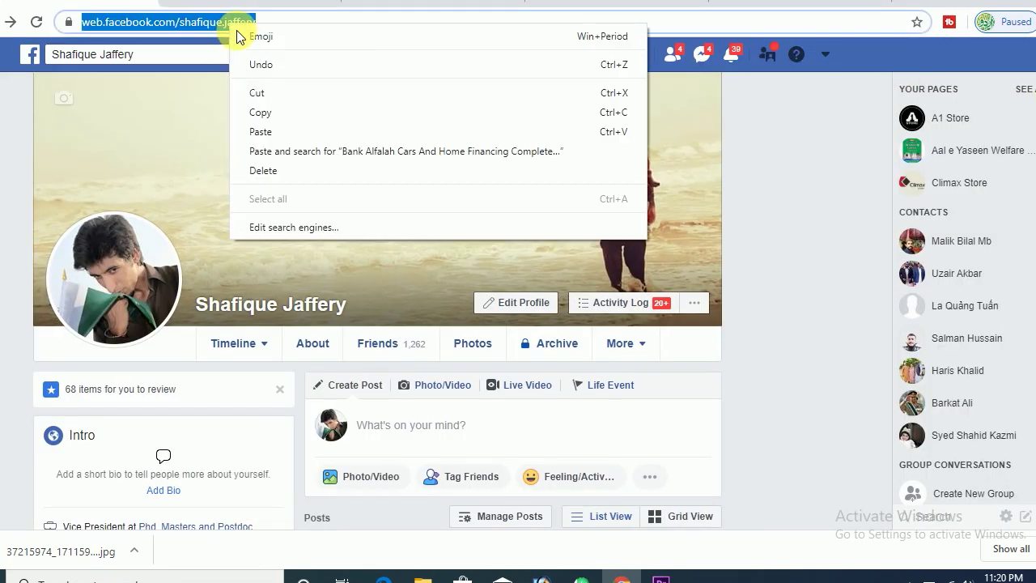
left_click(292, 112)
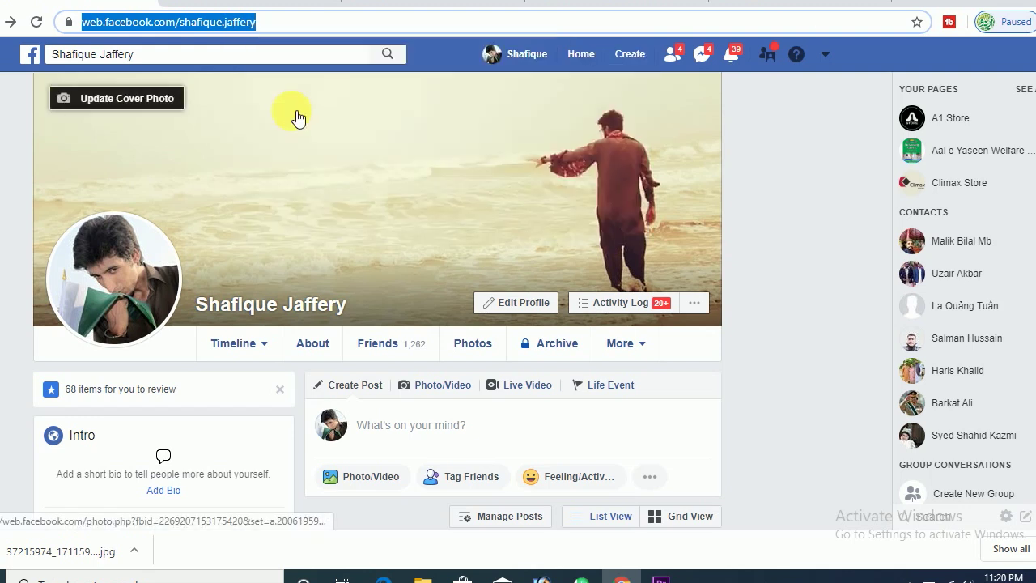
- Try the copied full profile address as the channel's Facebook link and remove it again
left_click(251, 6)
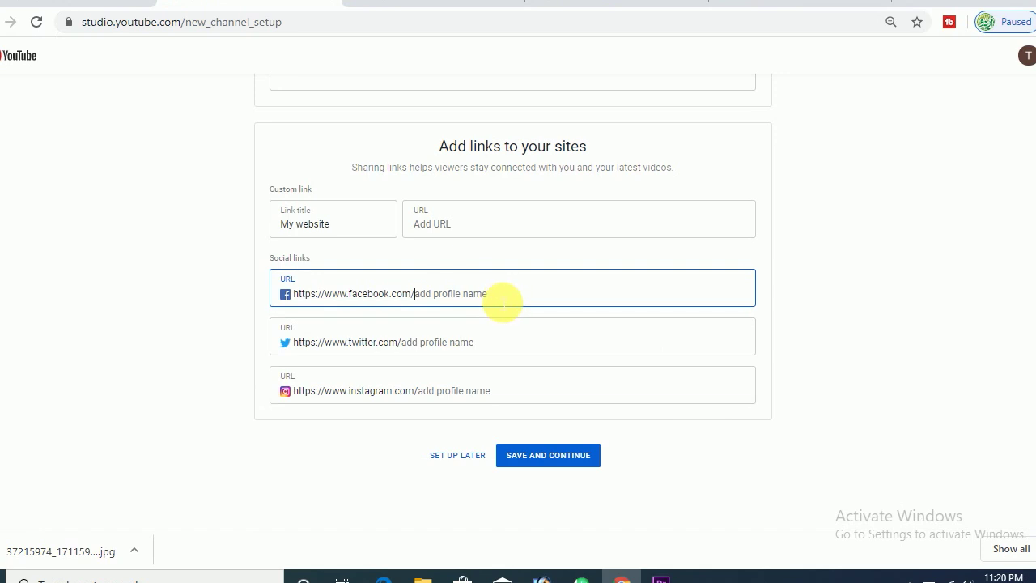
key("ctrl+v")
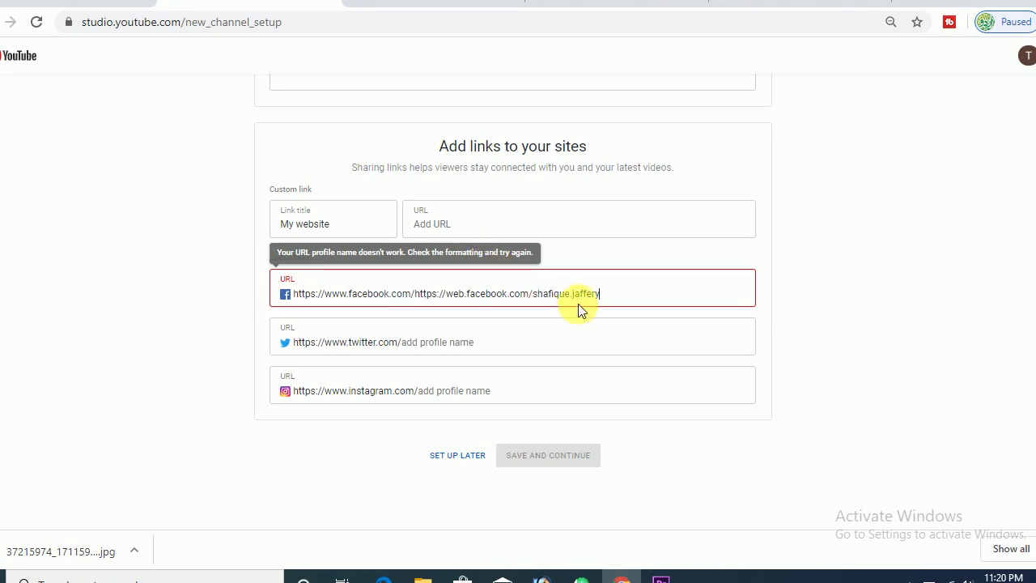
left_click_drag(603, 296, 415, 298)
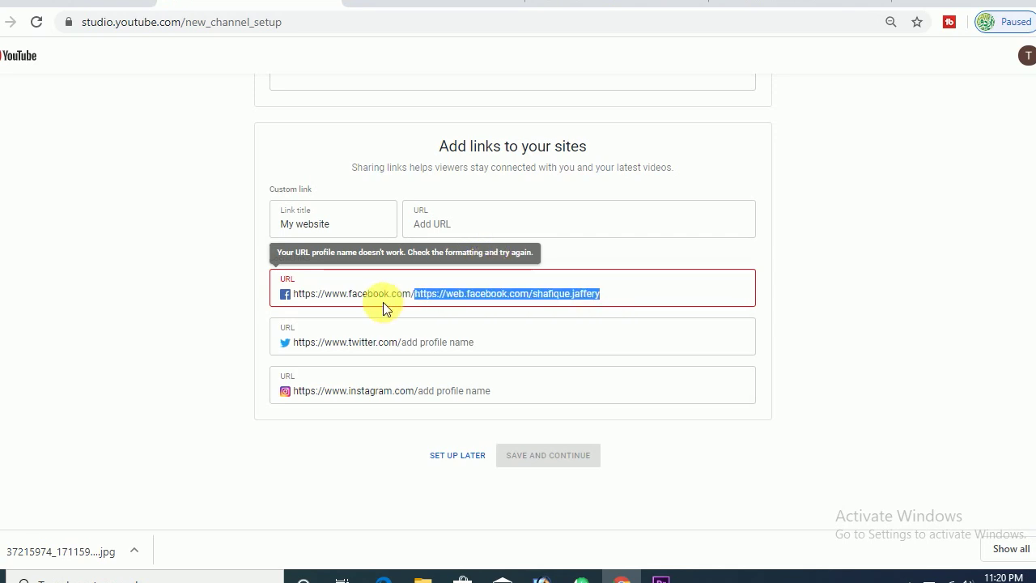
key("BackSpace")
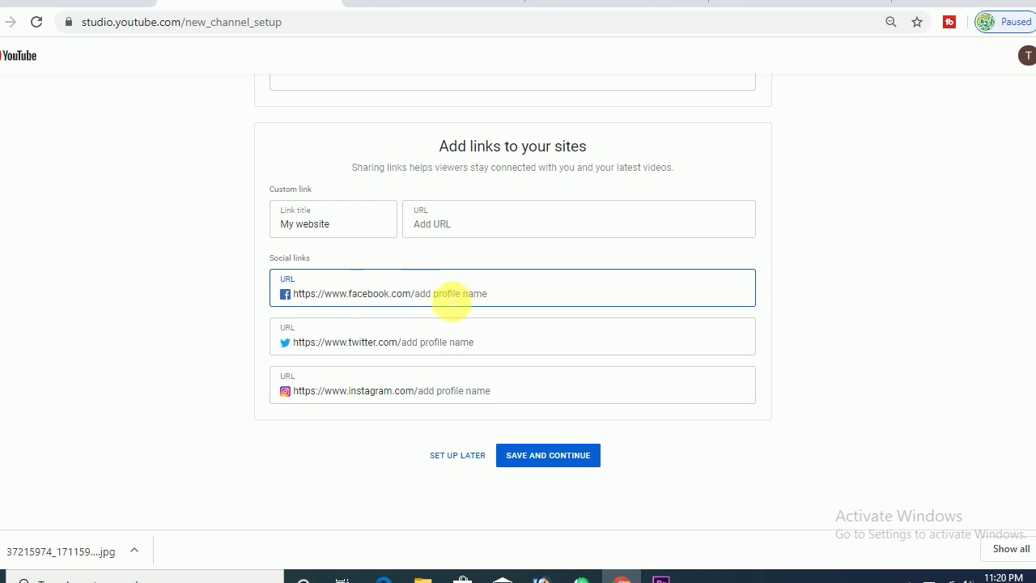
- Try entering the Facebook profile name as the social link, replacing the space between its two parts with an underscore
type("Shafiqeuue ja")
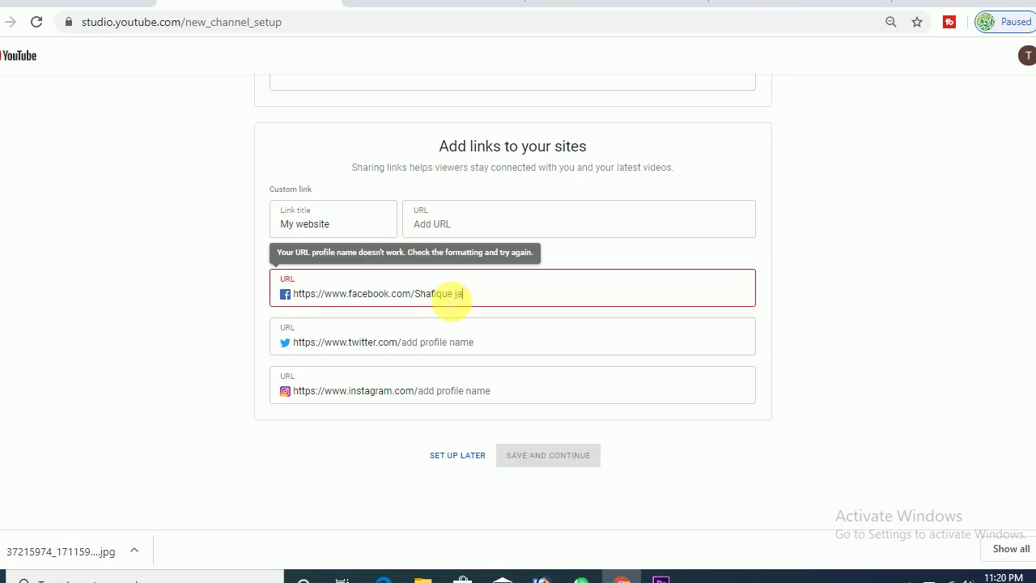
type("ffer")
left_click(455, 294)
key("BackSpace")
type(".")
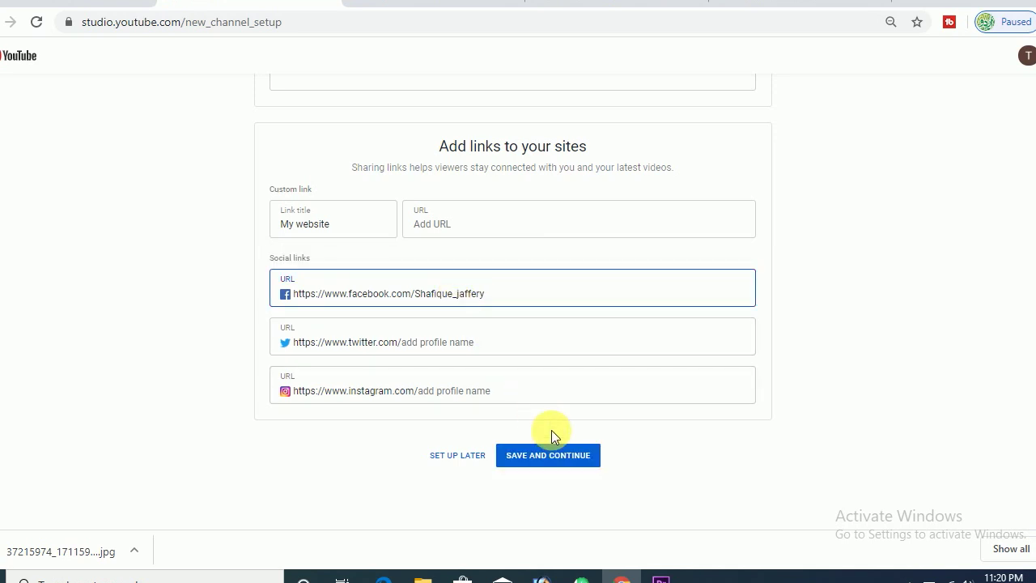
- Clear the profile name from the Facebook link, then save the channel setup and continue
left_click_drag(500, 294, 409, 301)
key("BackSpace")
left_click(550, 458)
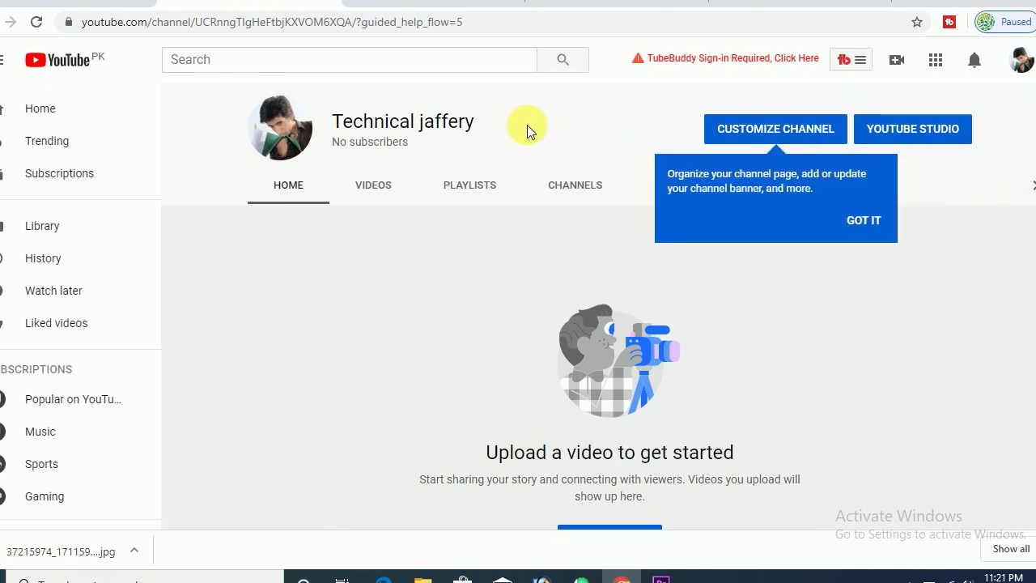
- Look through the new channel's Videos, Playlists, Channels and Discussion sections
left_click(370, 188)
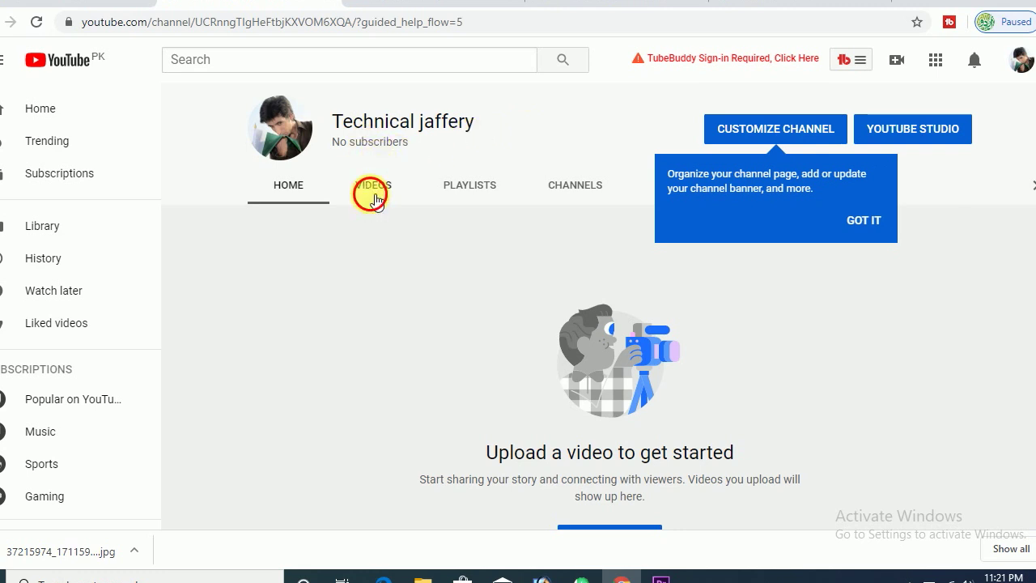
left_click(484, 194)
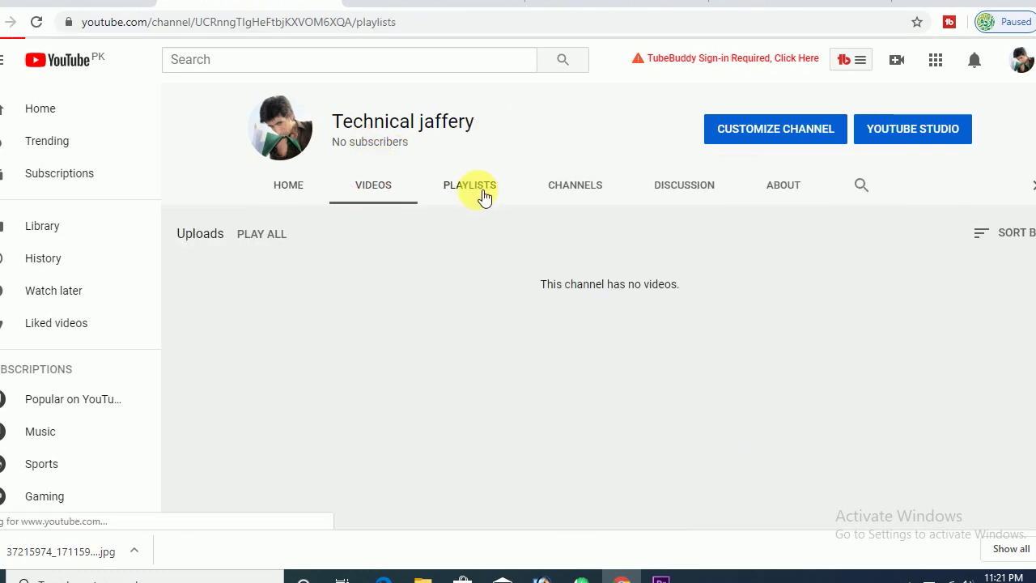
left_click(576, 193)
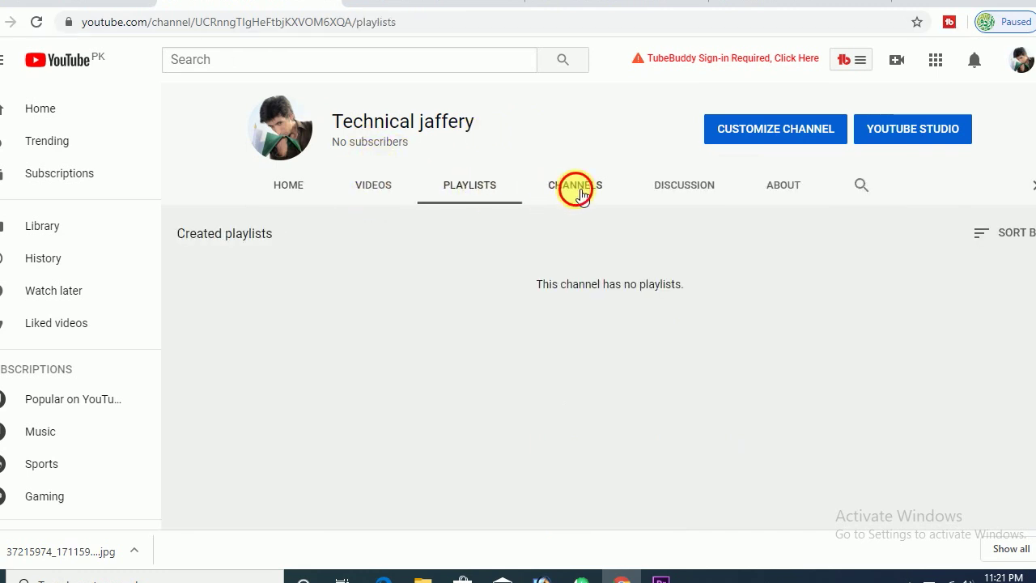
left_click(671, 196)
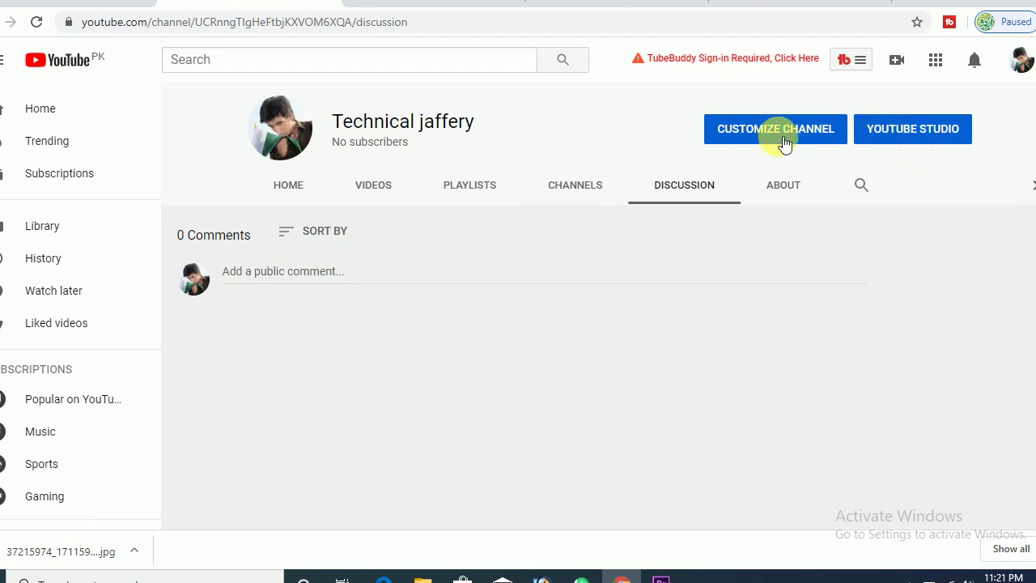
- Open the channel's About section for customization and set its location to Pakistan
left_click(794, 198)
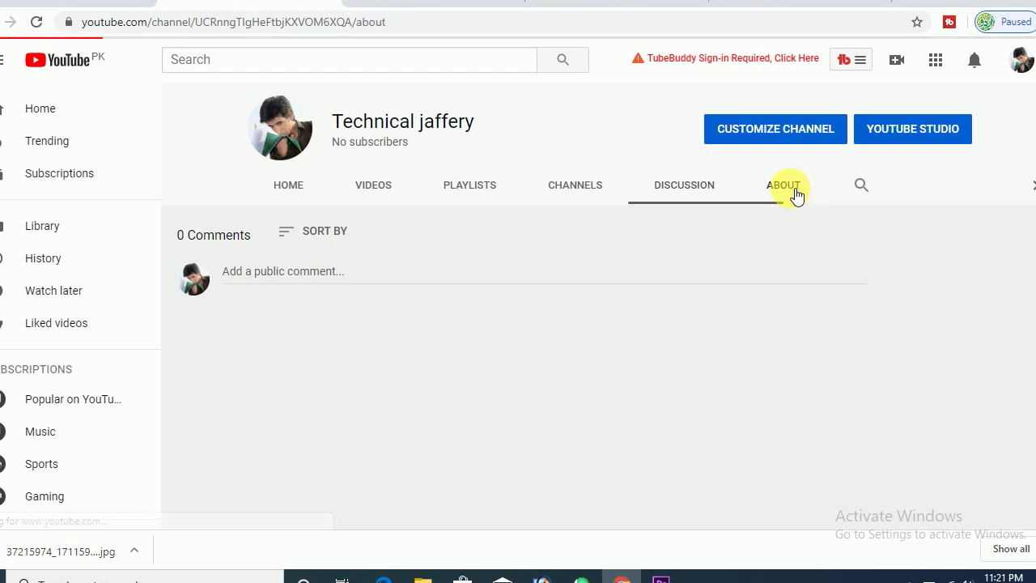
left_click(809, 139)
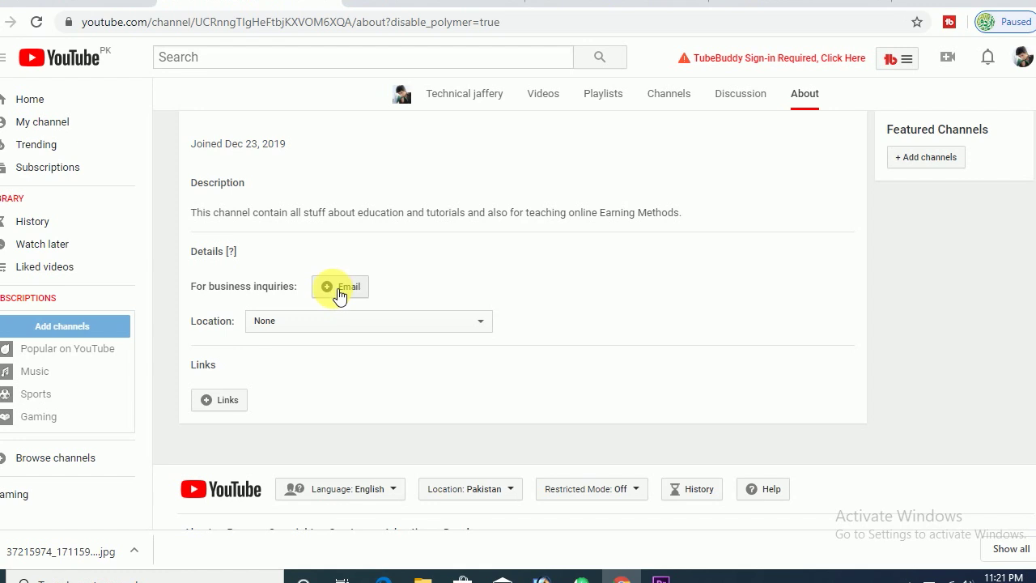
left_click(350, 322)
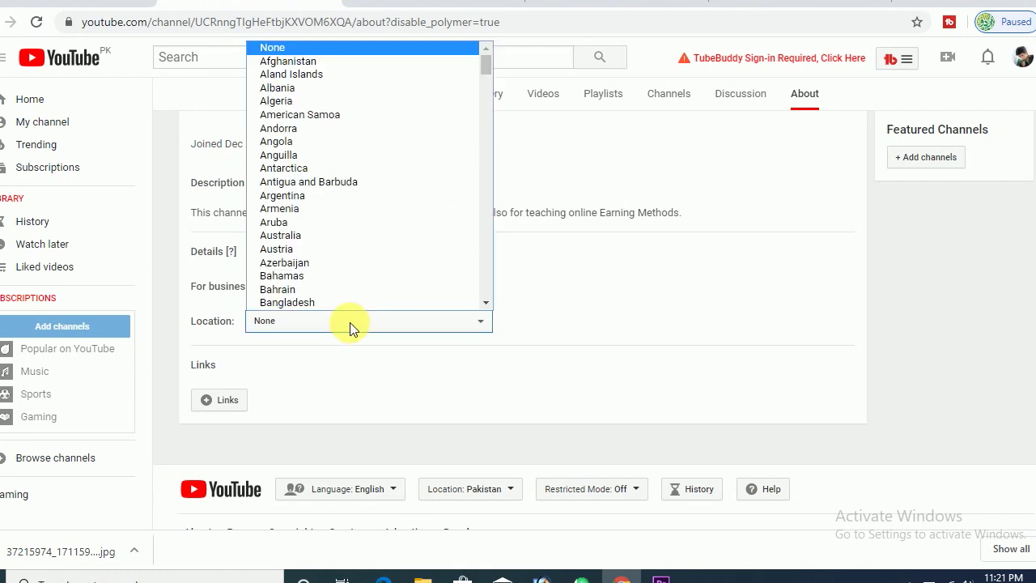
key("p")
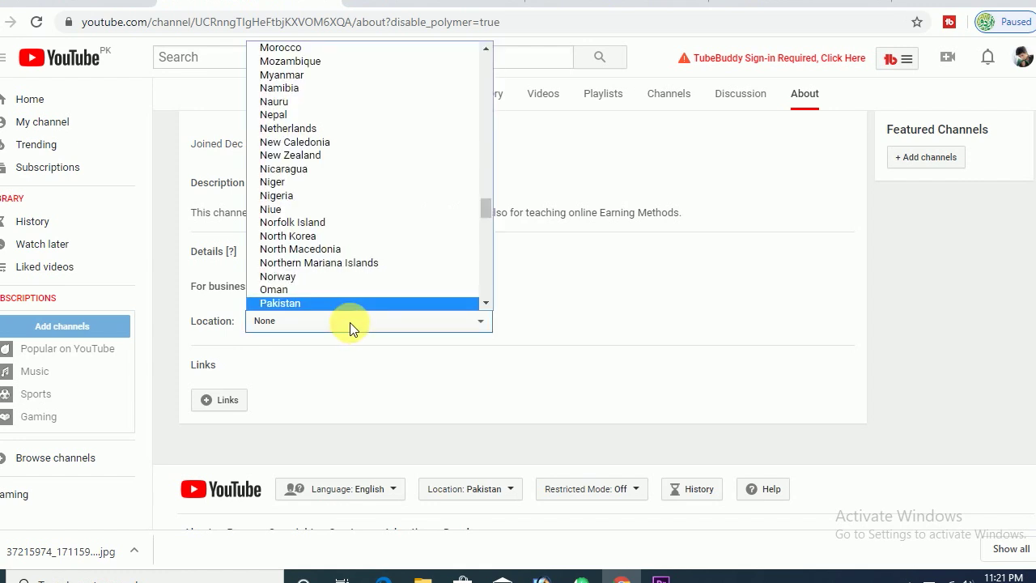
key("Return")
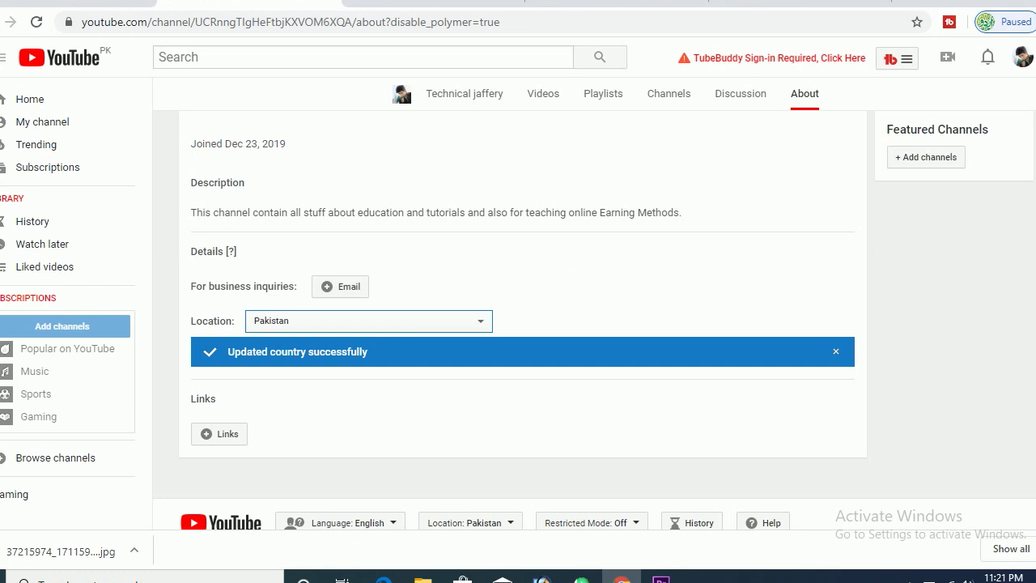
- Look over the channel's Discussion section in customization view and the channel art upload dialog, closing it without adding art
scroll(1032, 113, "down", 1)
scroll(1032, 113, "up", 4)
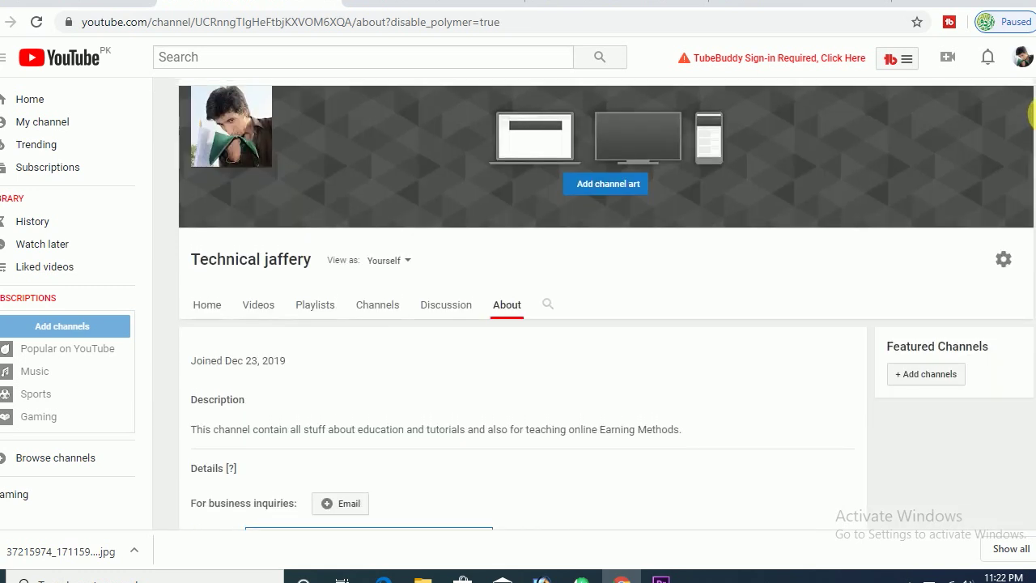
left_click(447, 314)
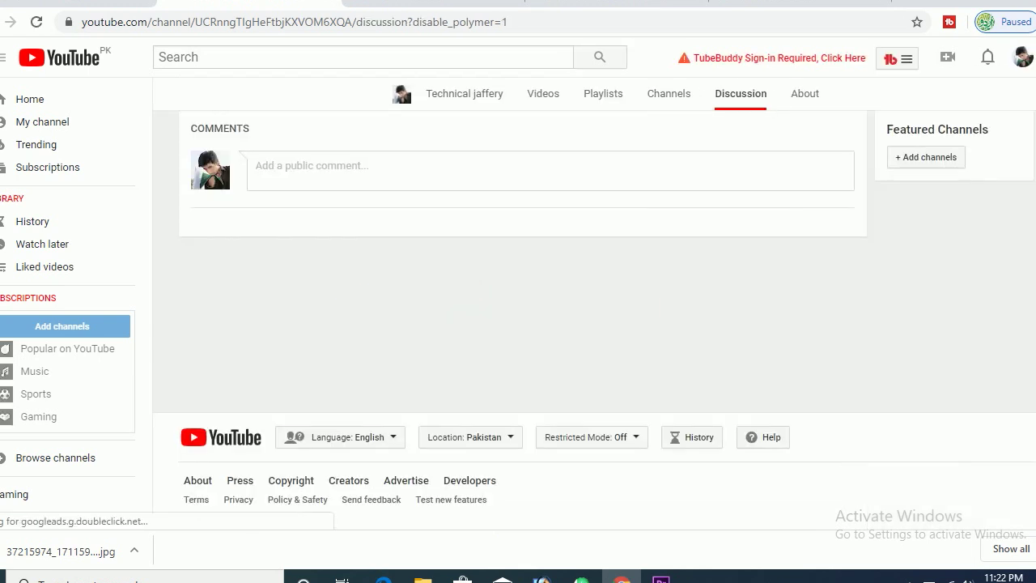
scroll(1018, 174, "up", 3)
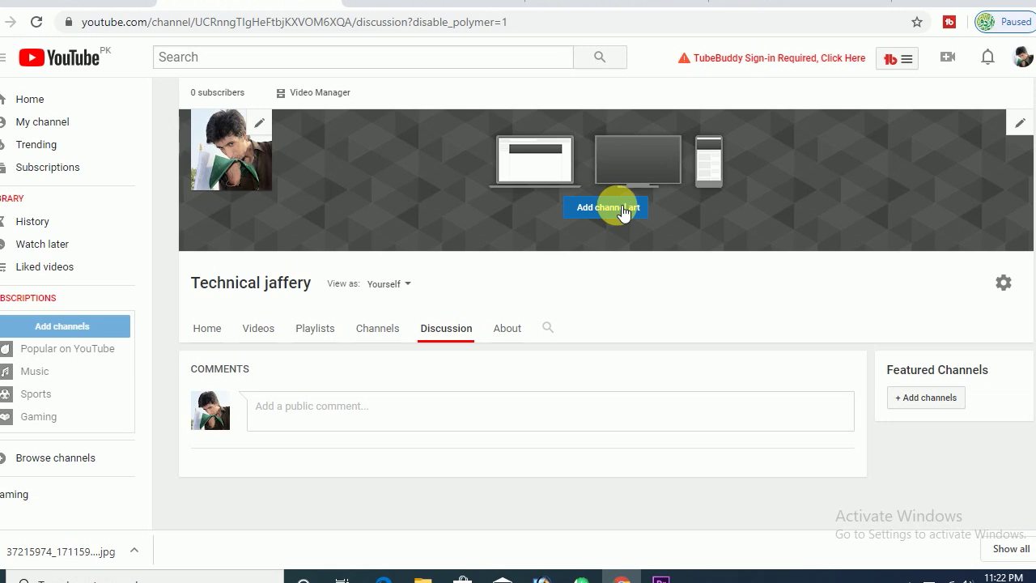
left_click(620, 209)
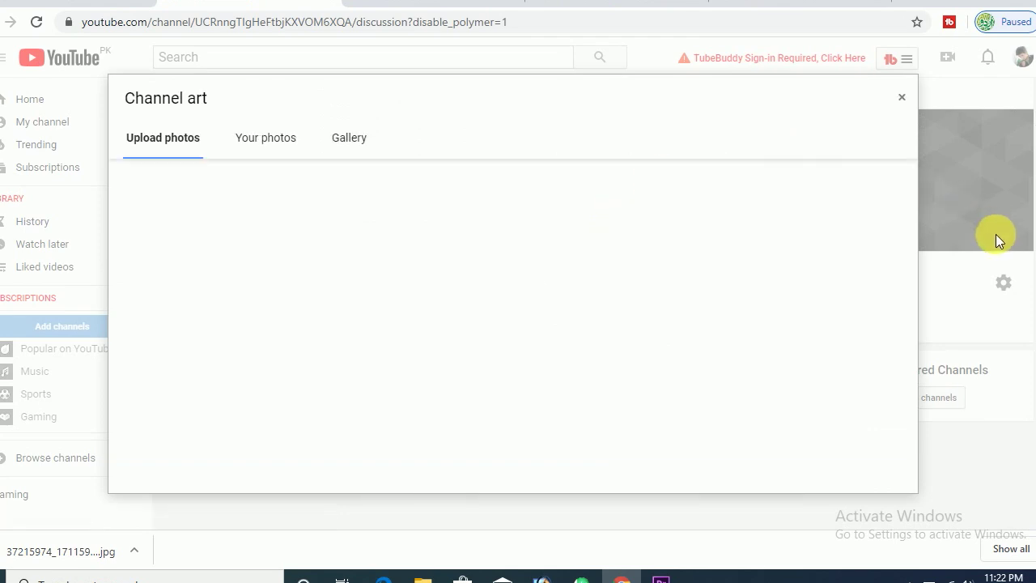
left_click(903, 99)
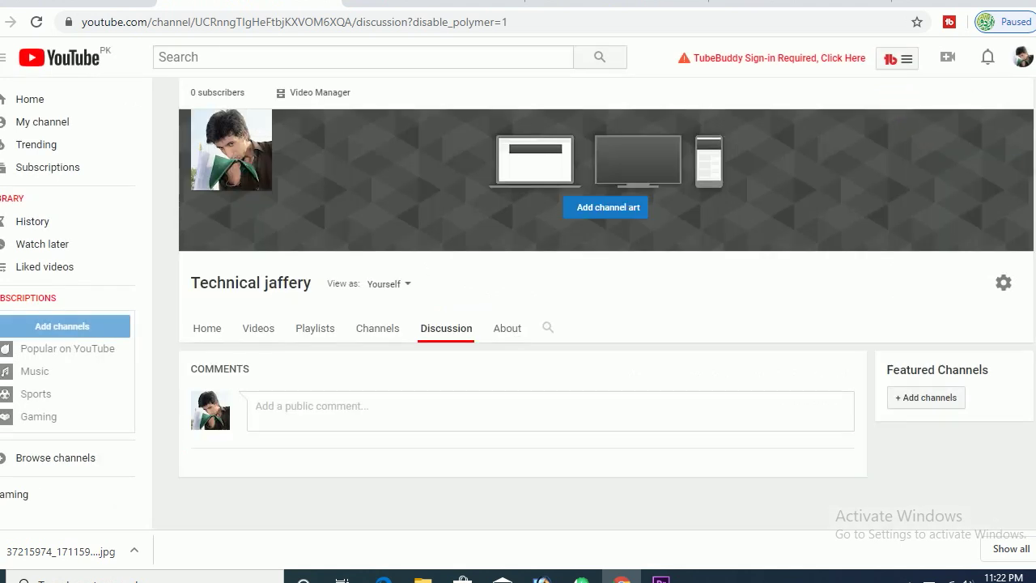
scroll(526, 323, "down", 3)
scroll(526, 323, "up", 3)
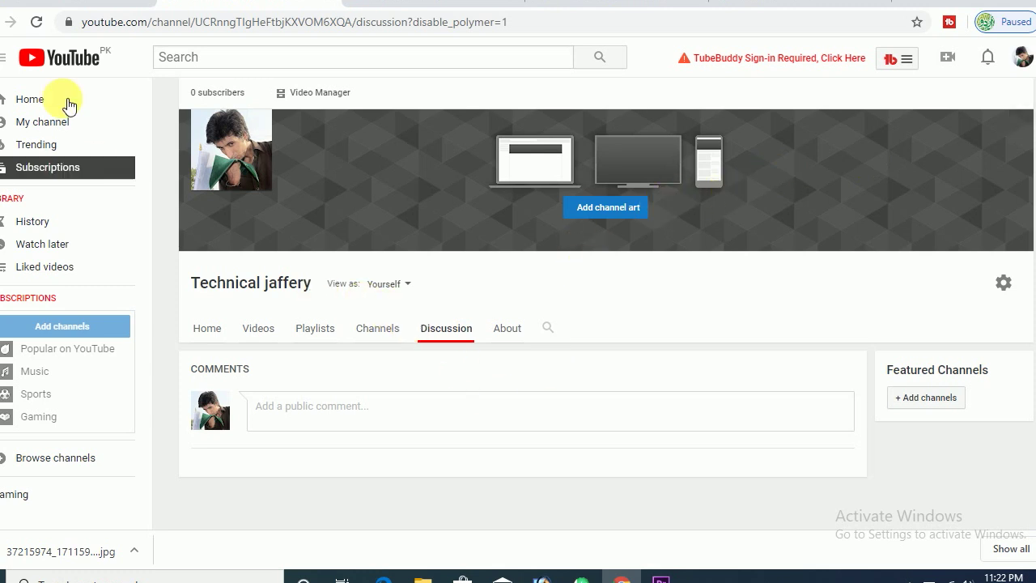
- Return from channel customization to the public channel page, then open YouTube Studio and dismiss its introduction
left_click(507, 328)
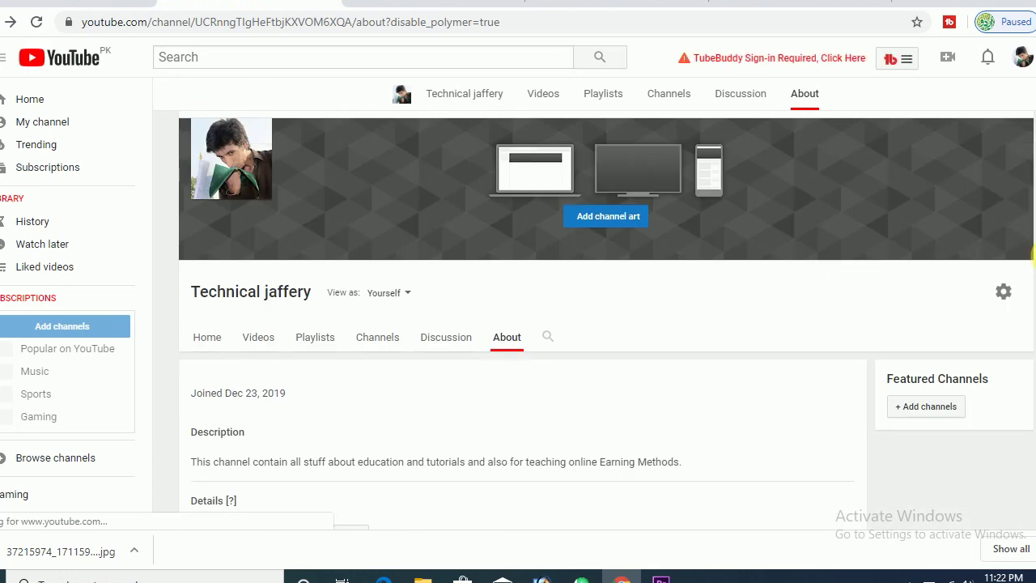
left_click(11, 23)
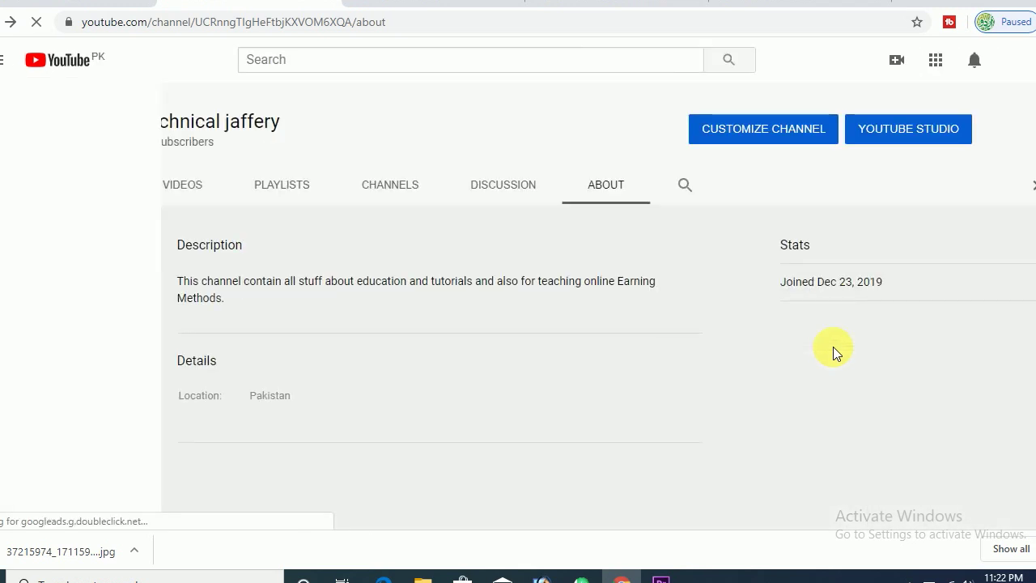
left_click(912, 137)
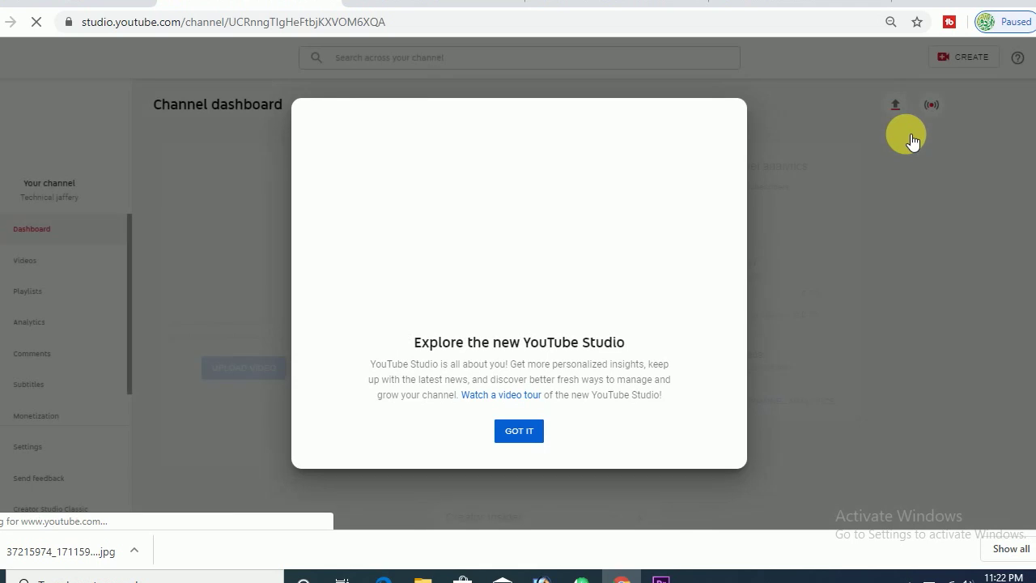
left_click(520, 431)
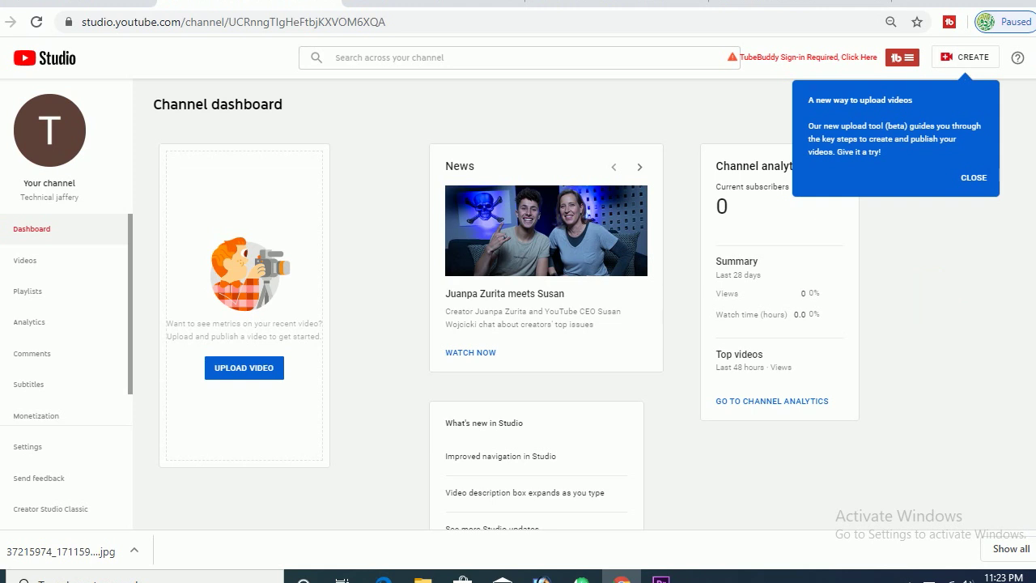
- Look over the Studio channel dashboard and dismiss the tip about the new way to upload videos
scroll(506, 307, "down", 5)
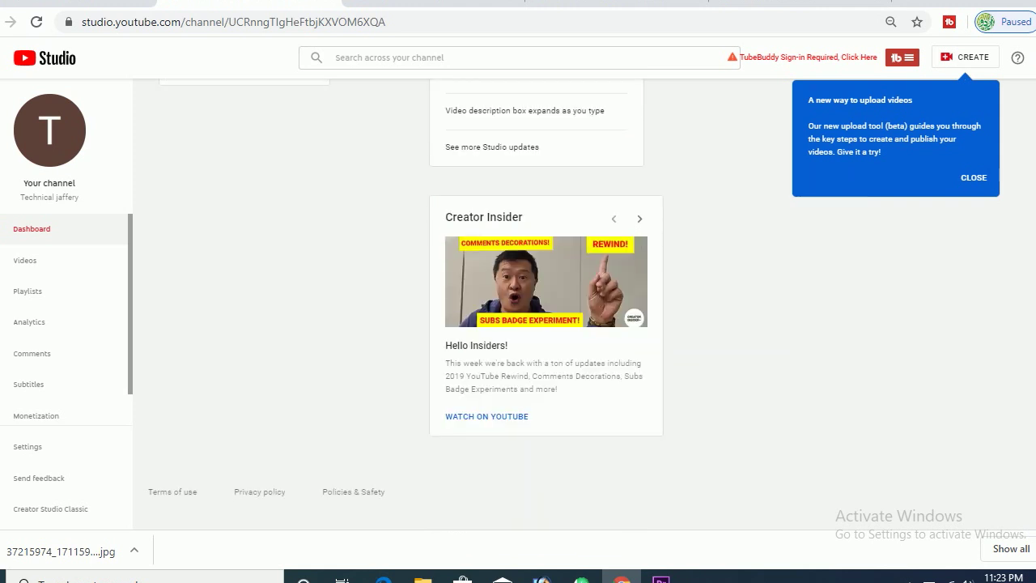
scroll(506, 308, "up", 5)
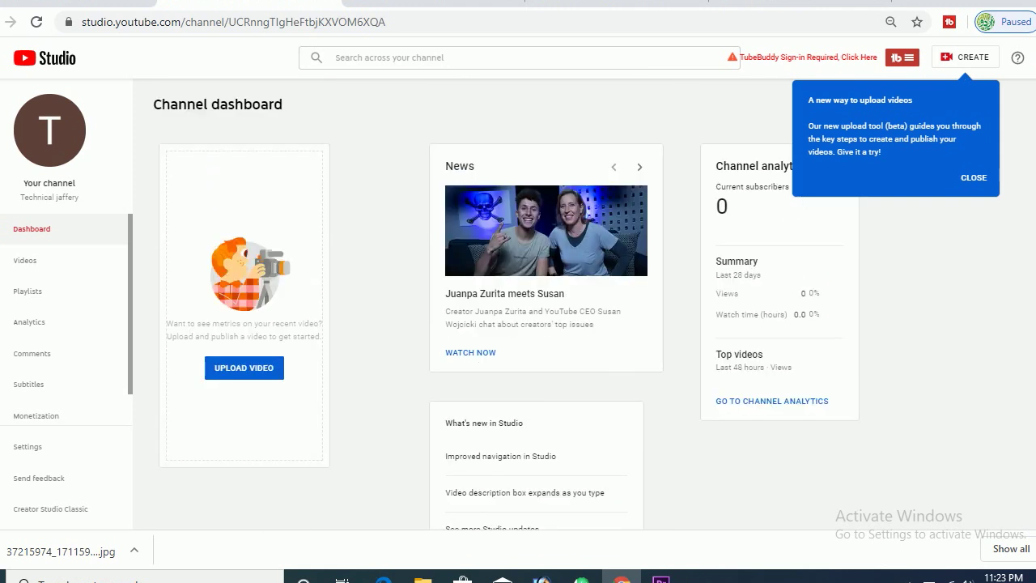
left_click(974, 178)
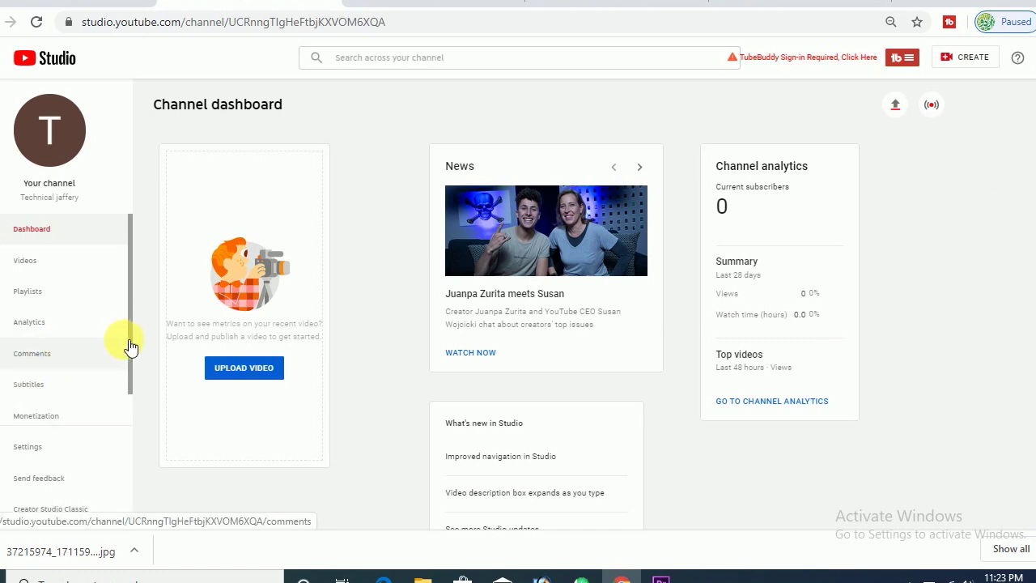
left_click_drag(129, 341, 131, 316)
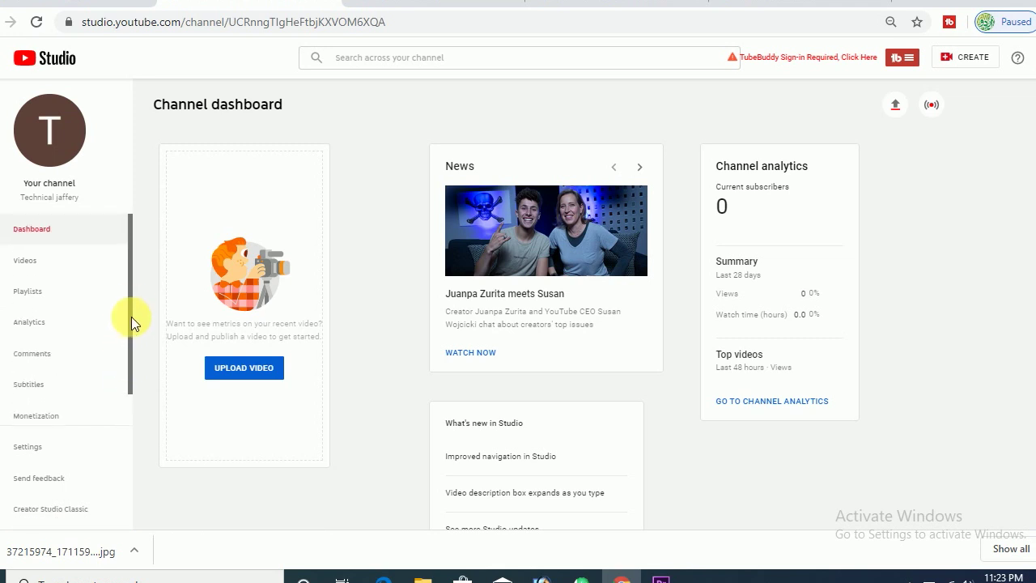
- Review the Community, Upload defaults and Channel sections of the Studio settings
left_click(55, 445)
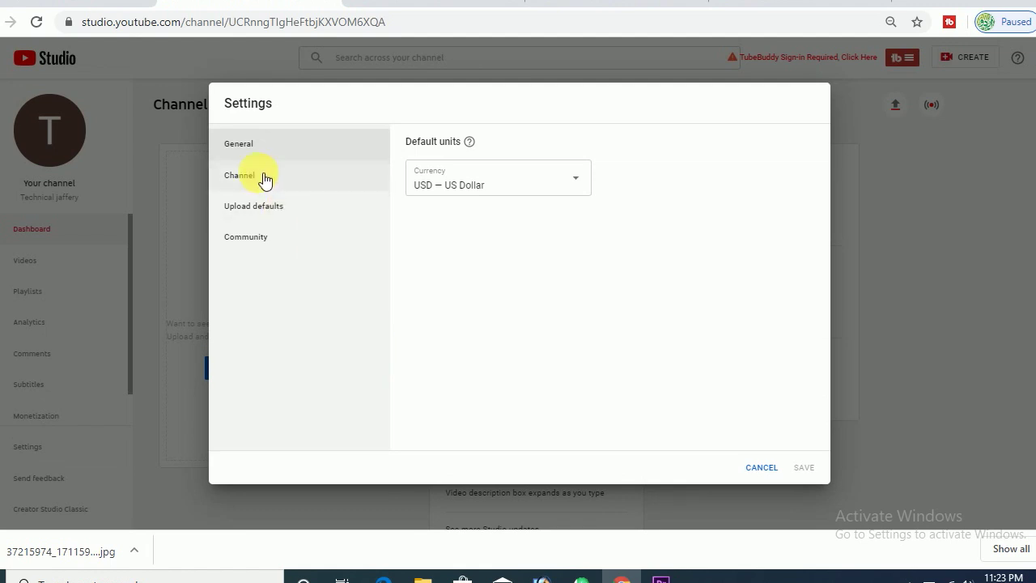
left_click(285, 239)
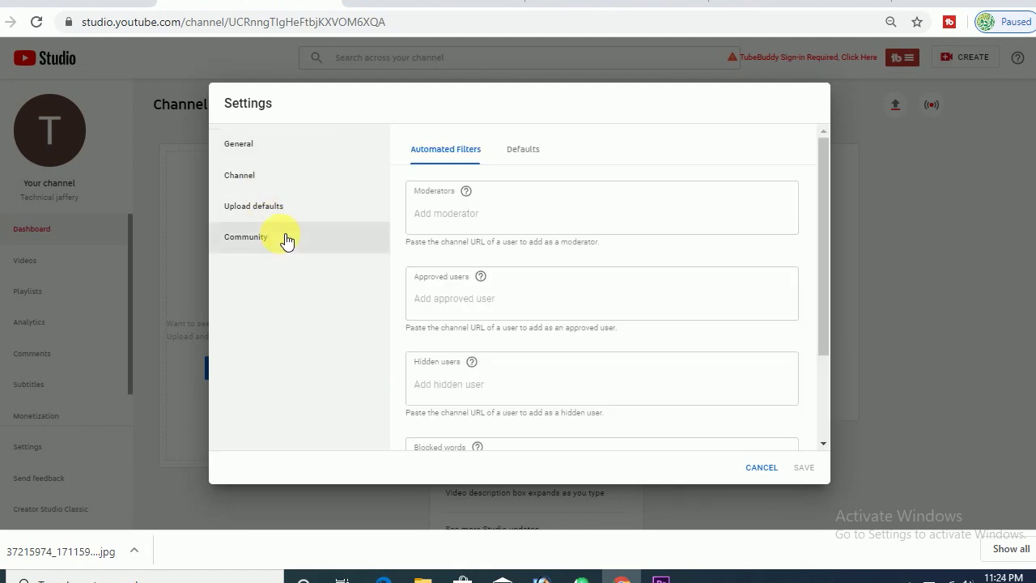
left_click(269, 209)
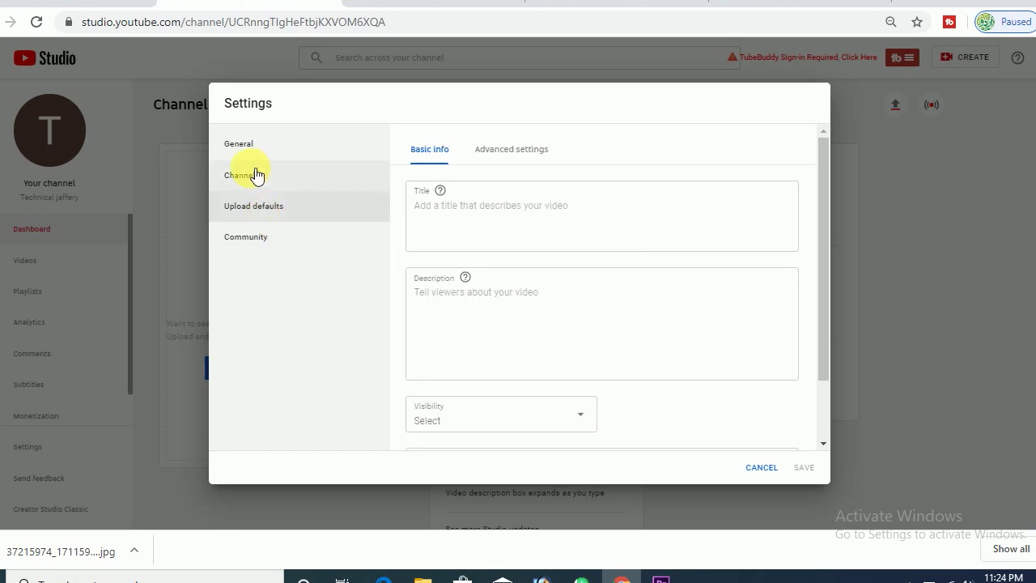
left_click(256, 176)
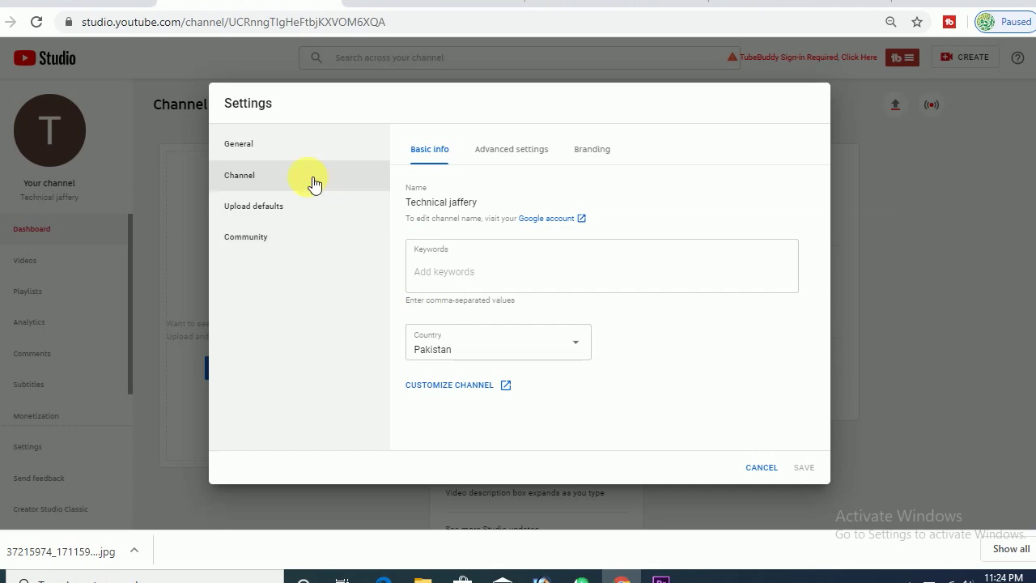
- Try the audience options in the channel's advanced settings, set the channel as not made for kids, and save
left_click(511, 155)
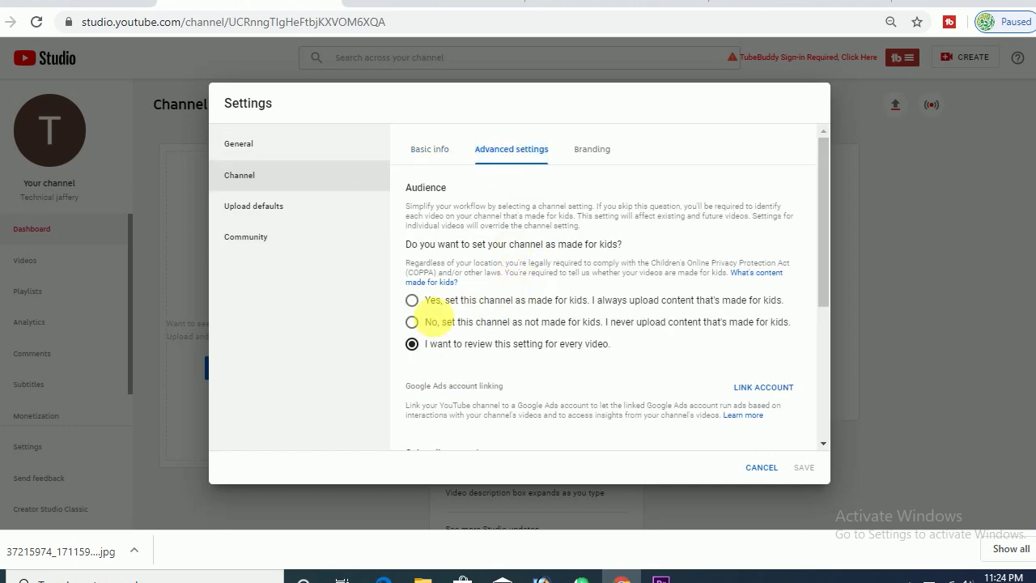
left_click(412, 300)
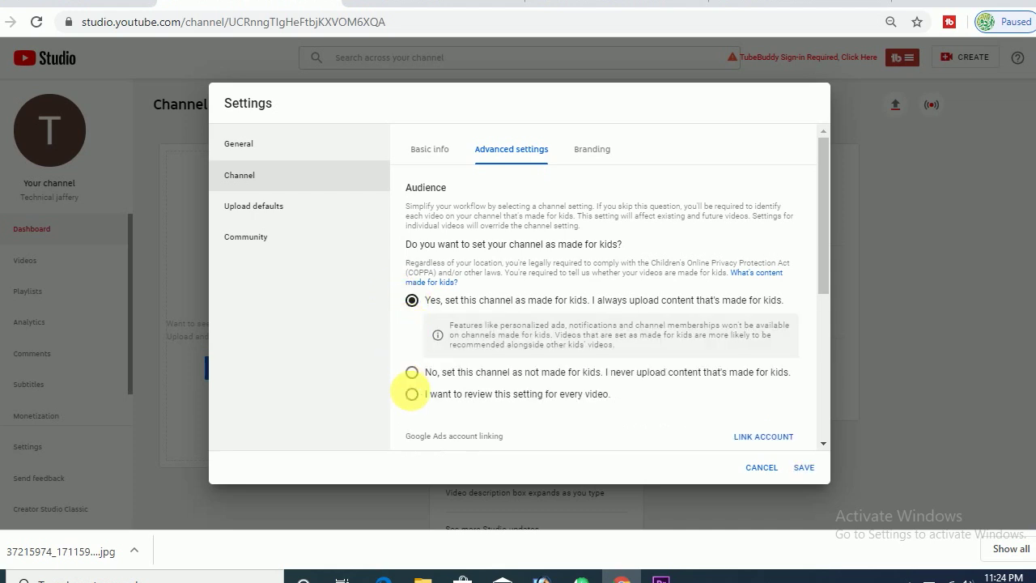
left_click(413, 374)
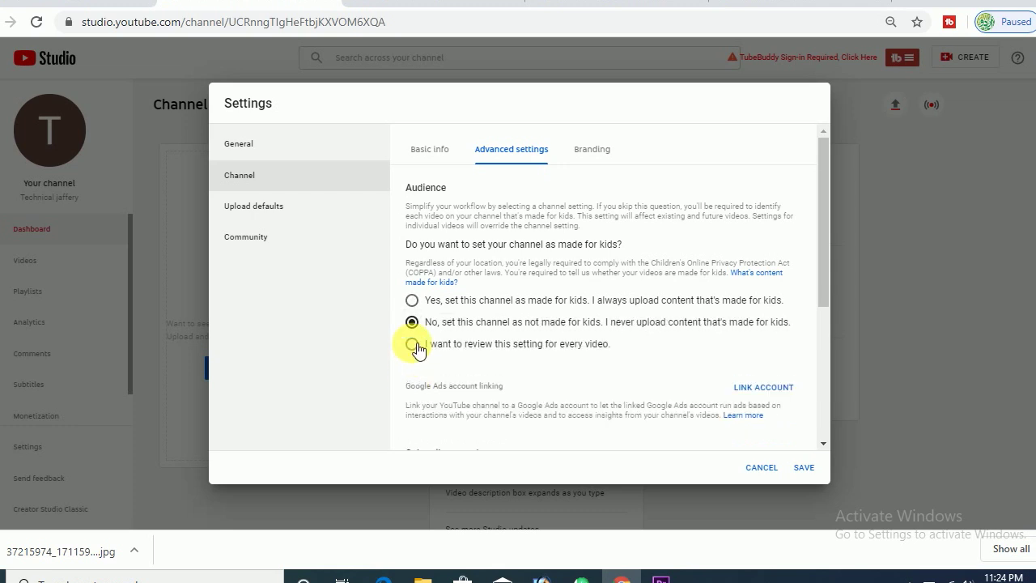
left_click(413, 346)
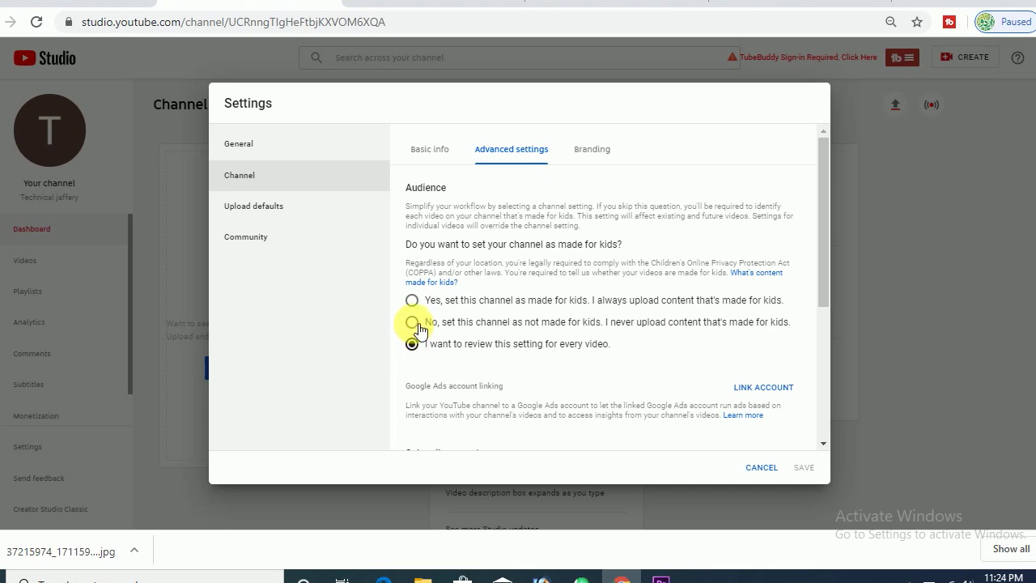
left_click(415, 325)
left_click(818, 470)
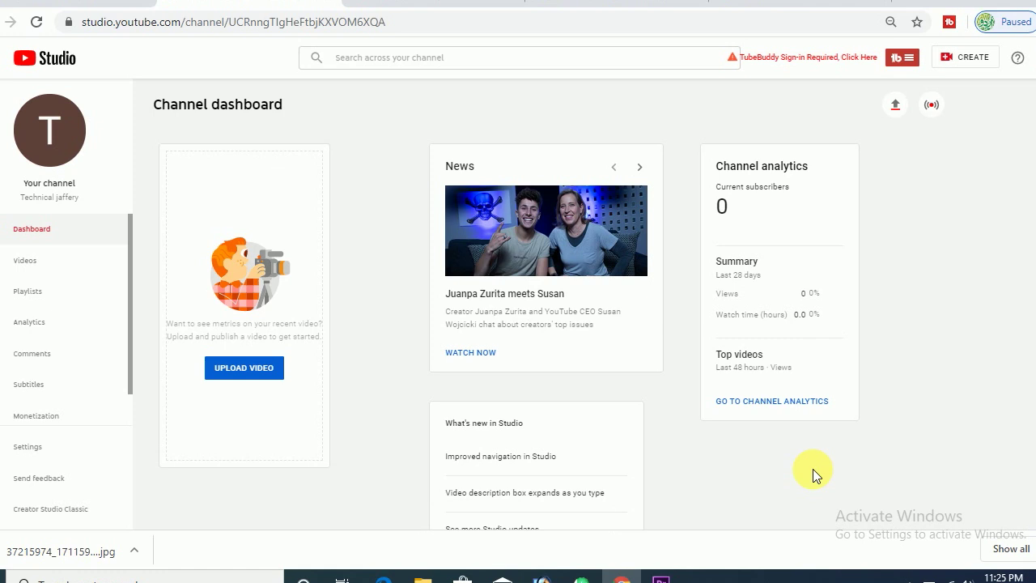
- Reopen the channel's advanced settings to check the saved audience choice, then close them without changes
left_click(42, 445)
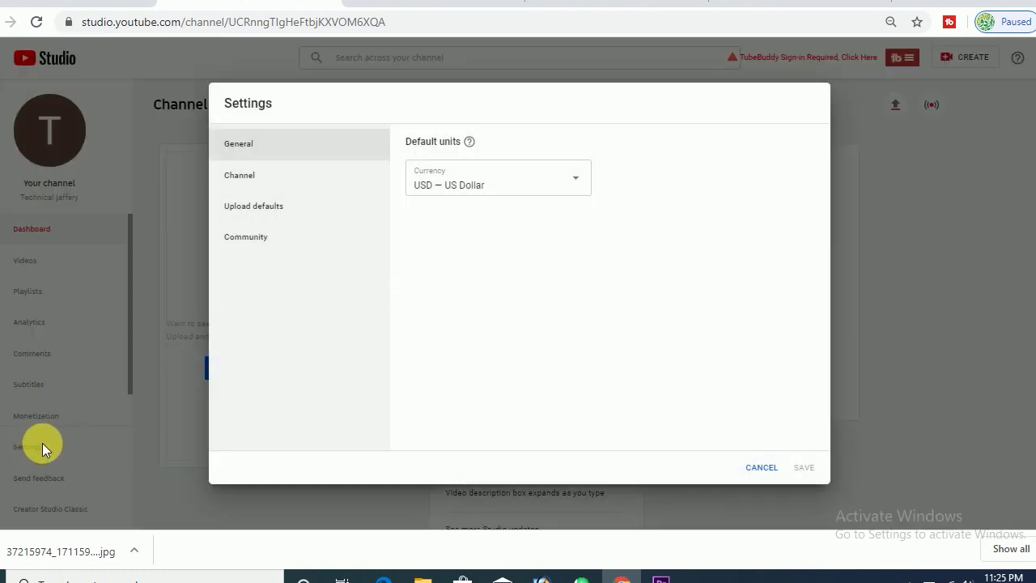
left_click(261, 185)
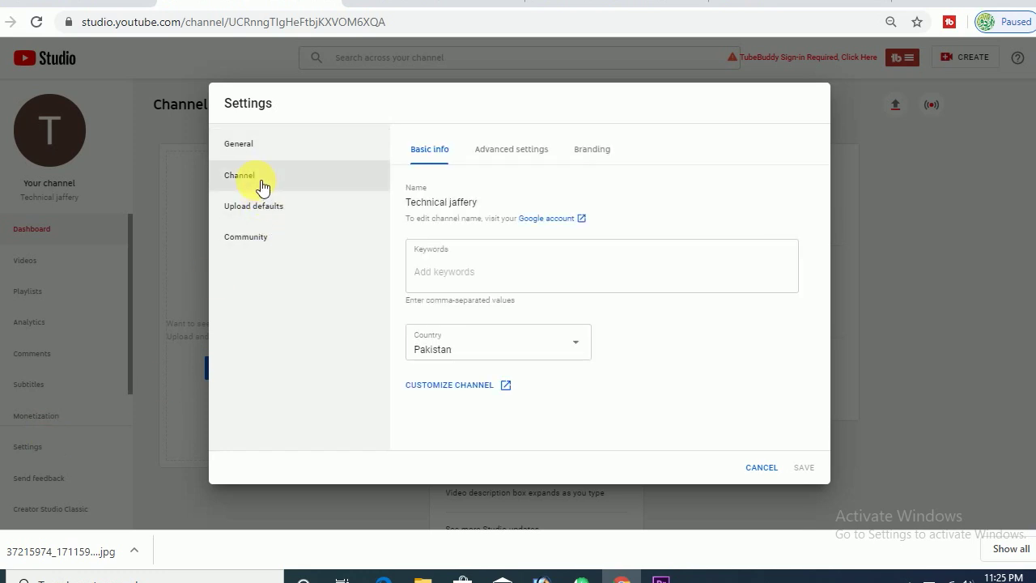
left_click(513, 155)
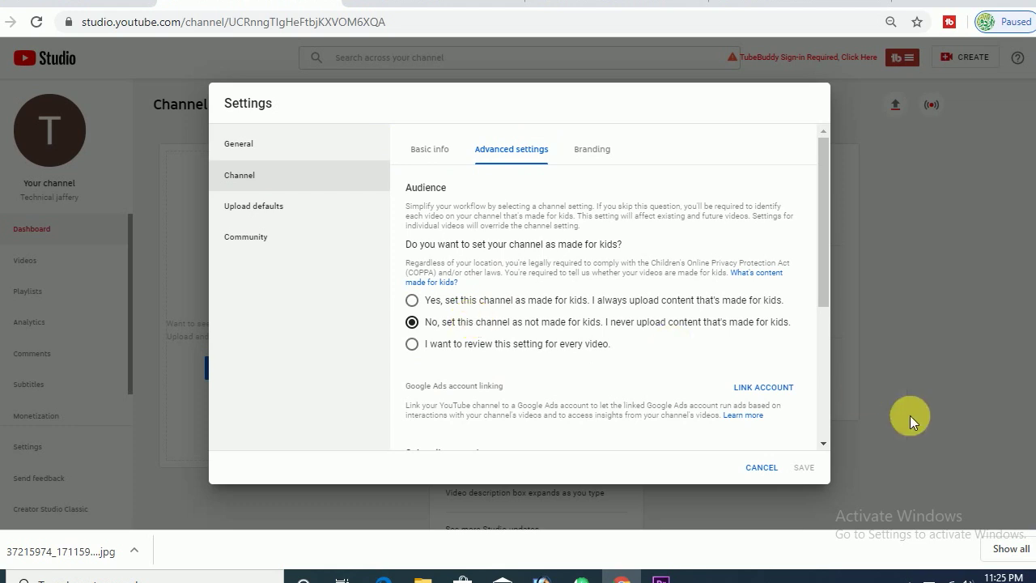
left_click(773, 468)
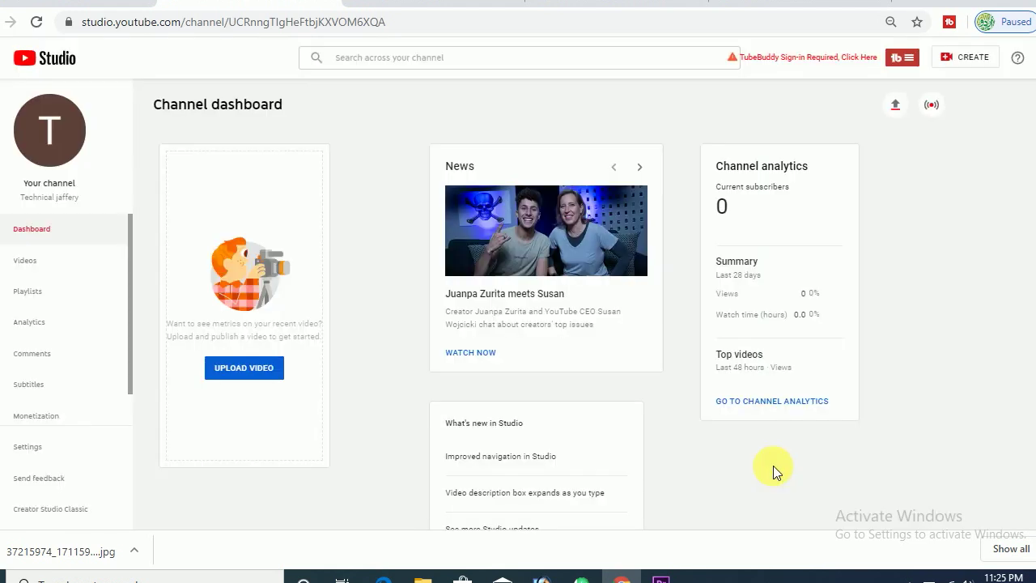